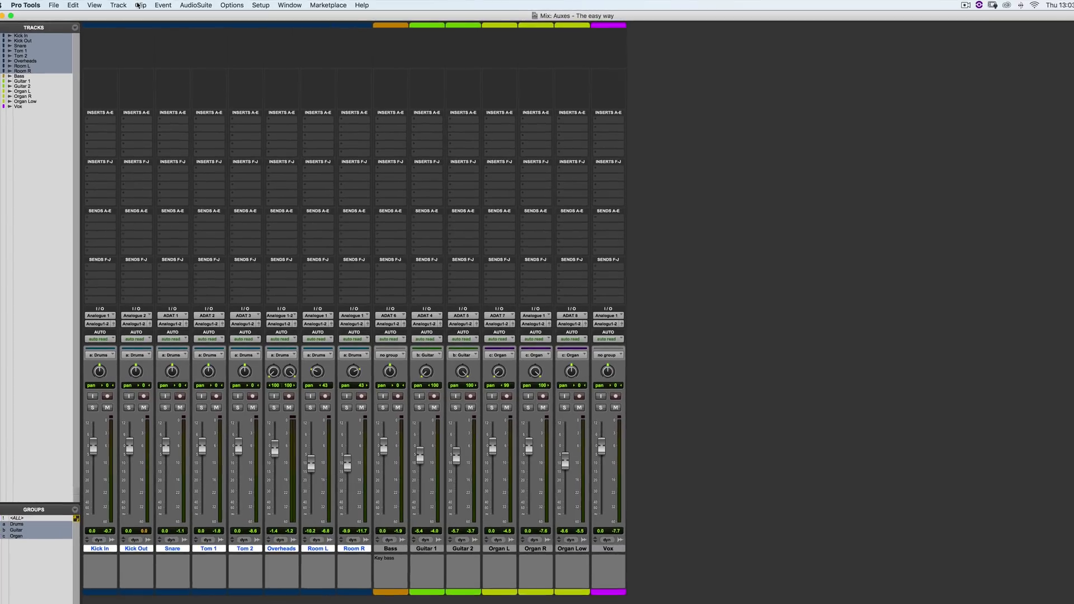
- Create one new stereo aux input track after the drum tracks
left_click(121, 4)
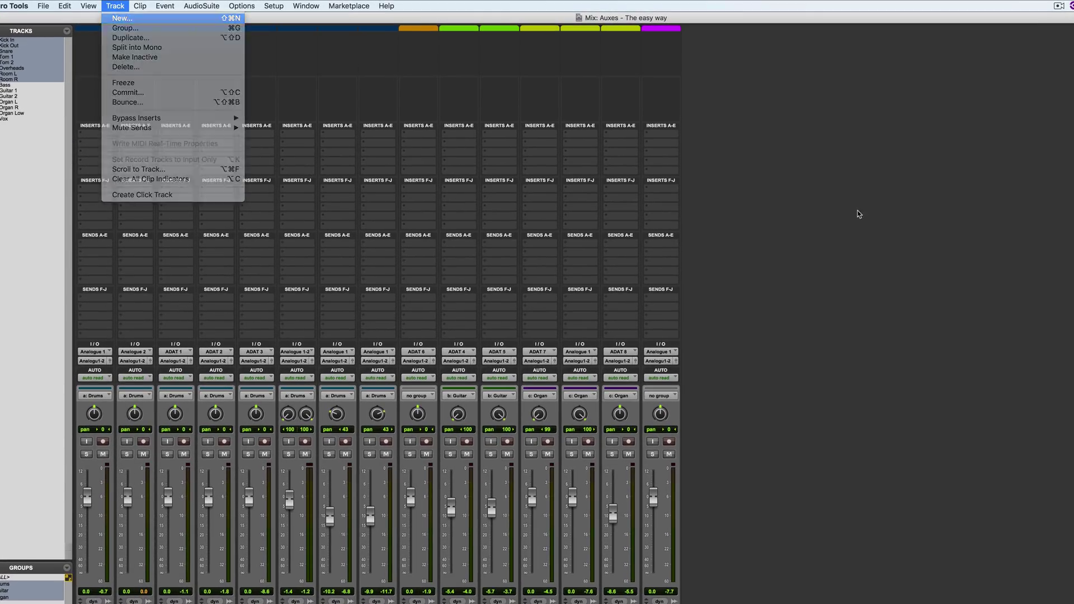
key("Return")
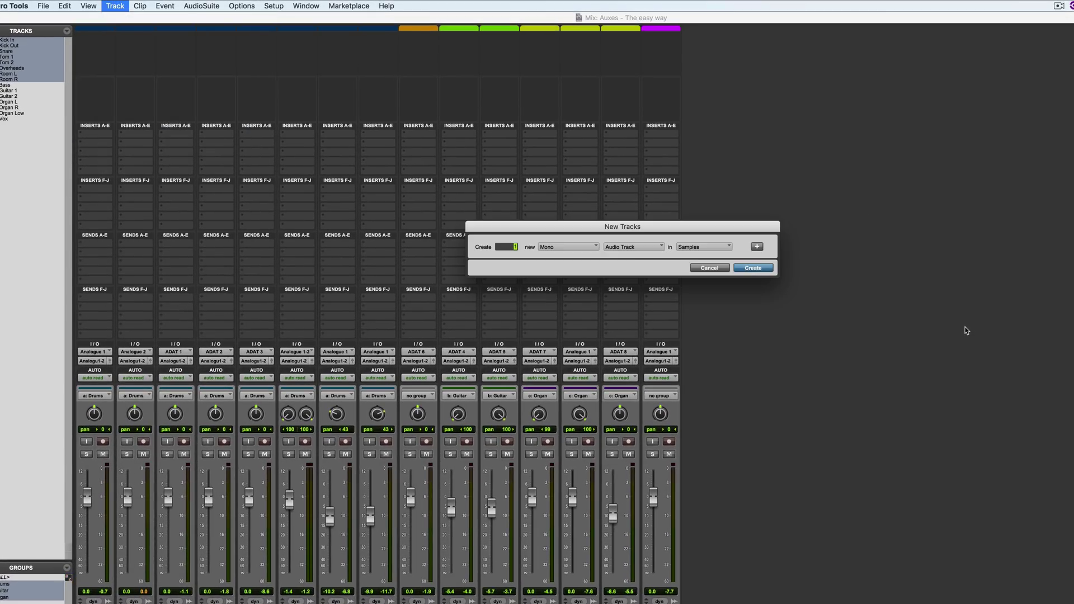
left_click(566, 249)
left_click(562, 259)
left_click(633, 247)
left_click(622, 256)
left_click(770, 269)
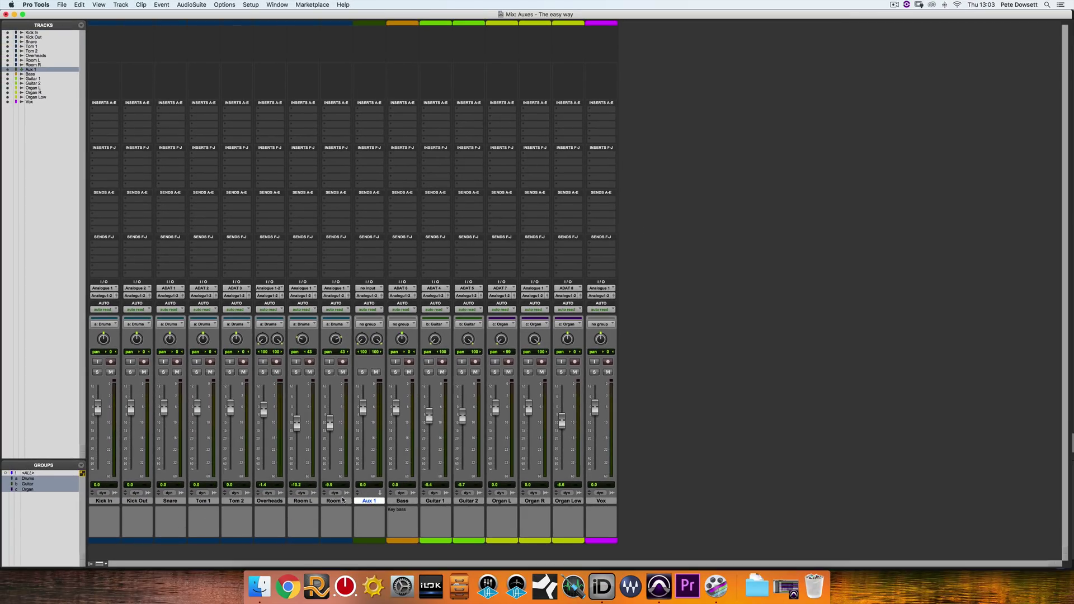
- Route the outputs of all drum tracks from Kick In to Room R to Bus 1-2
left_click(340, 504)
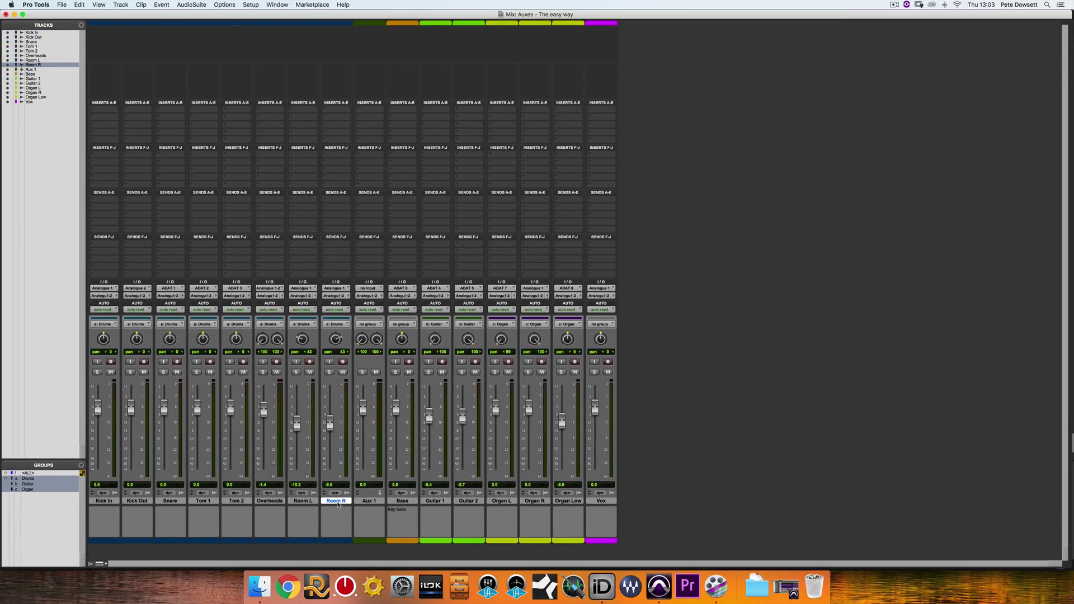
left_click(105, 501, "shift")
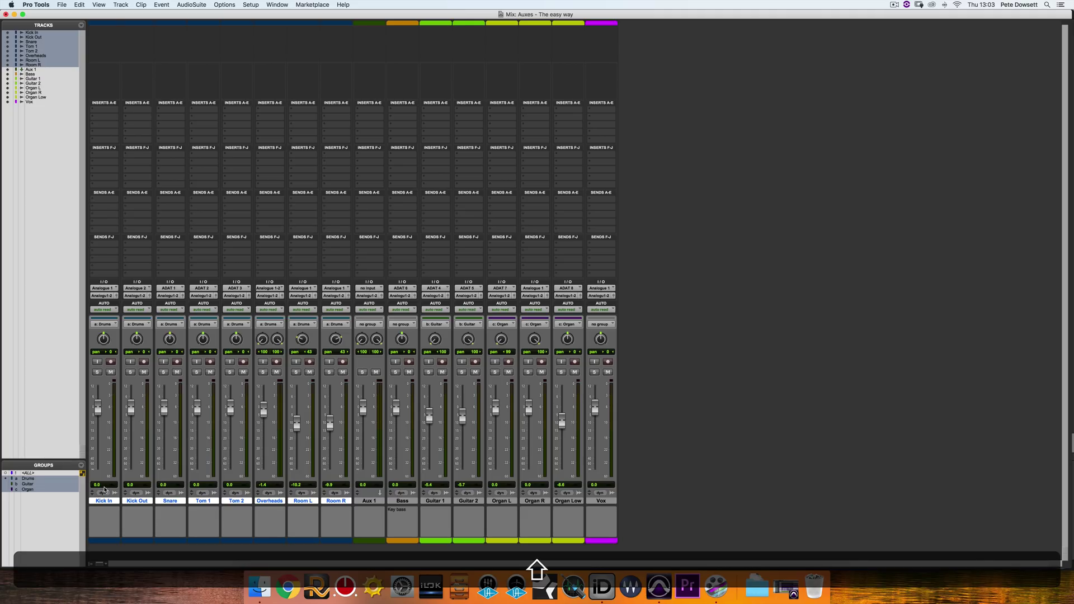
left_click(104, 295, "alt+shift")
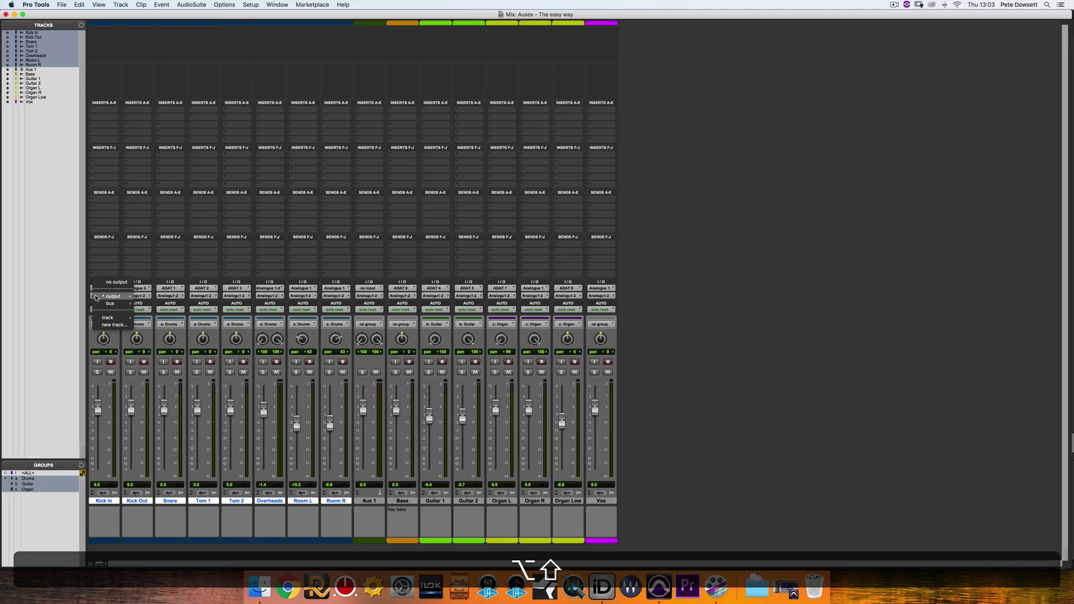
mouse_move(110, 303)
left_click(162, 313)
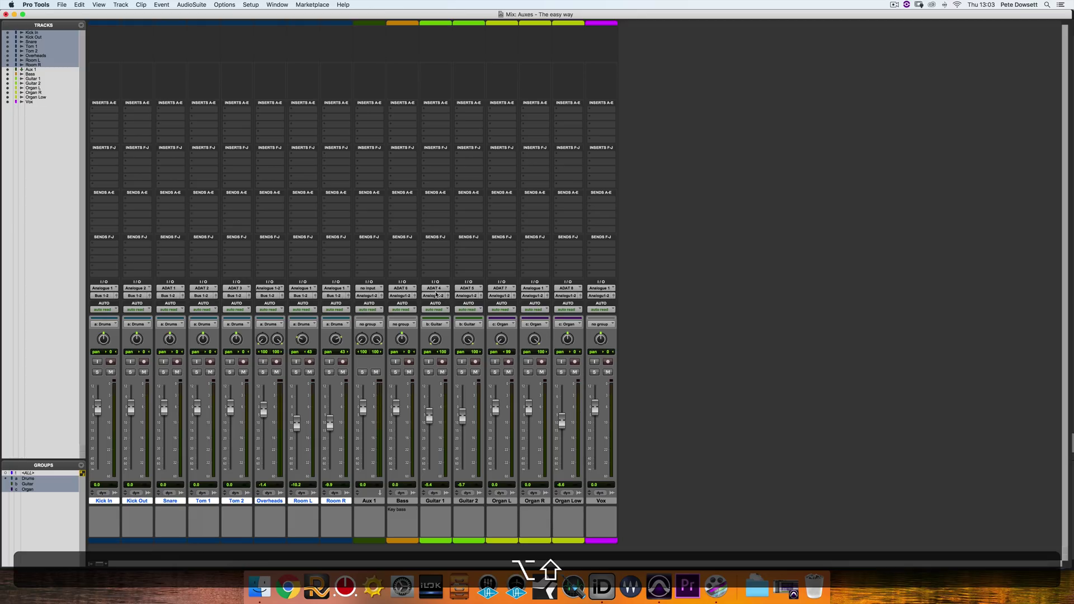
- Set the new aux track's input to Bus 1-2 and rename the track Drums
left_click(371, 291)
mouse_move(386, 311)
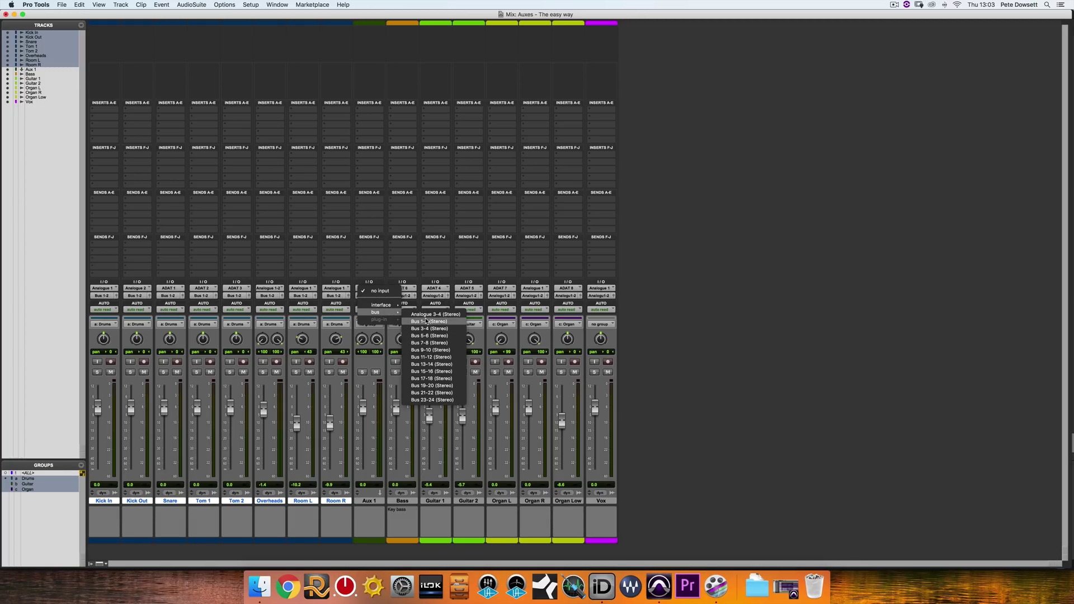
left_click(423, 348)
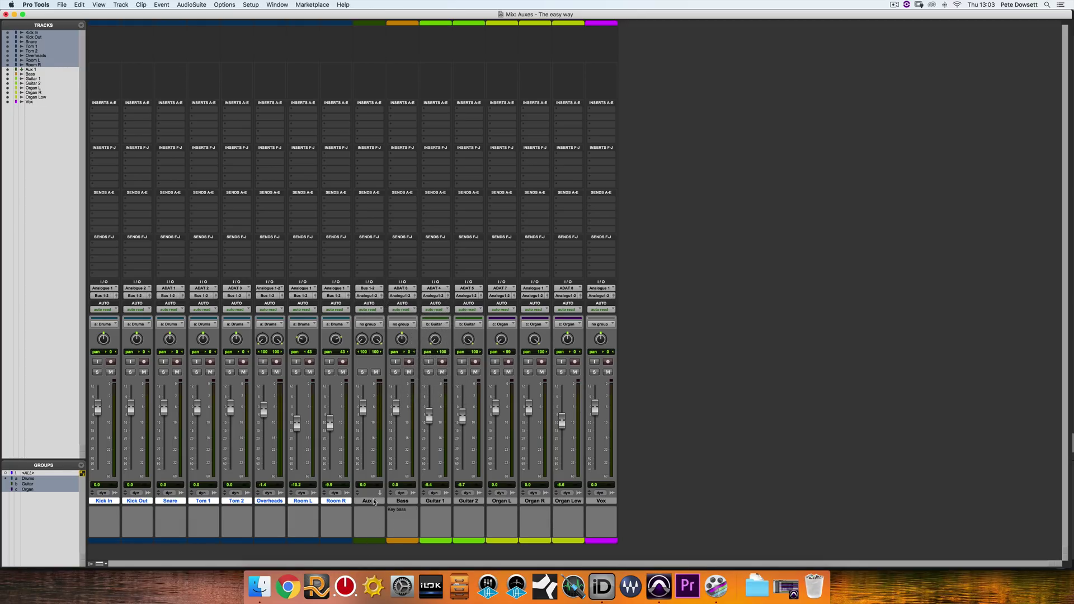
double_click(374, 501)
type("Drums")
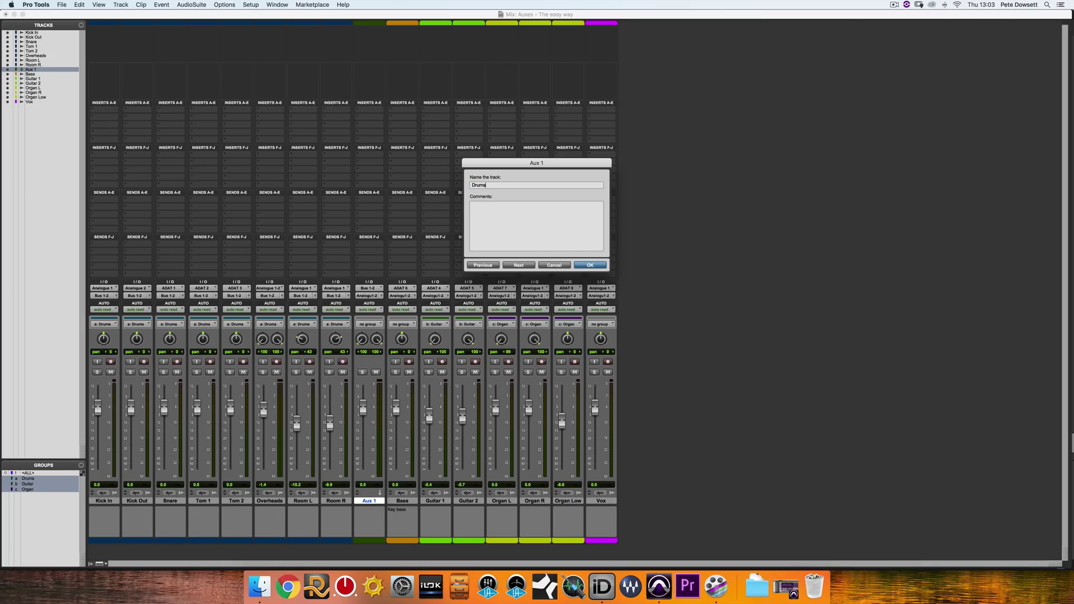
key("Return")
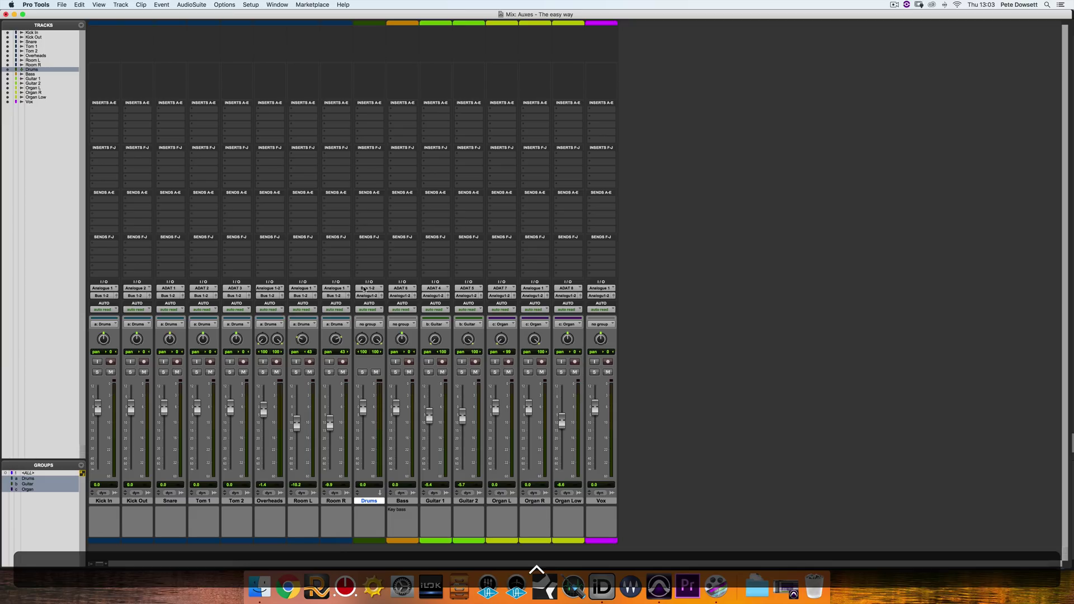
- Rename the Drums aux track's input bus to Drums
left_click(364, 289, "ctrl")
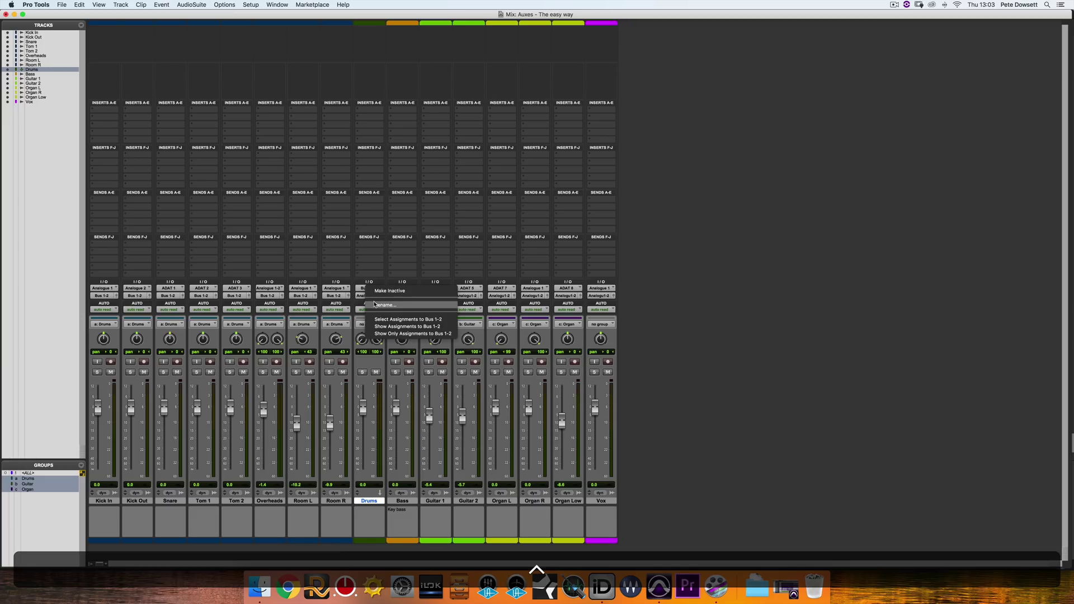
left_click(374, 305)
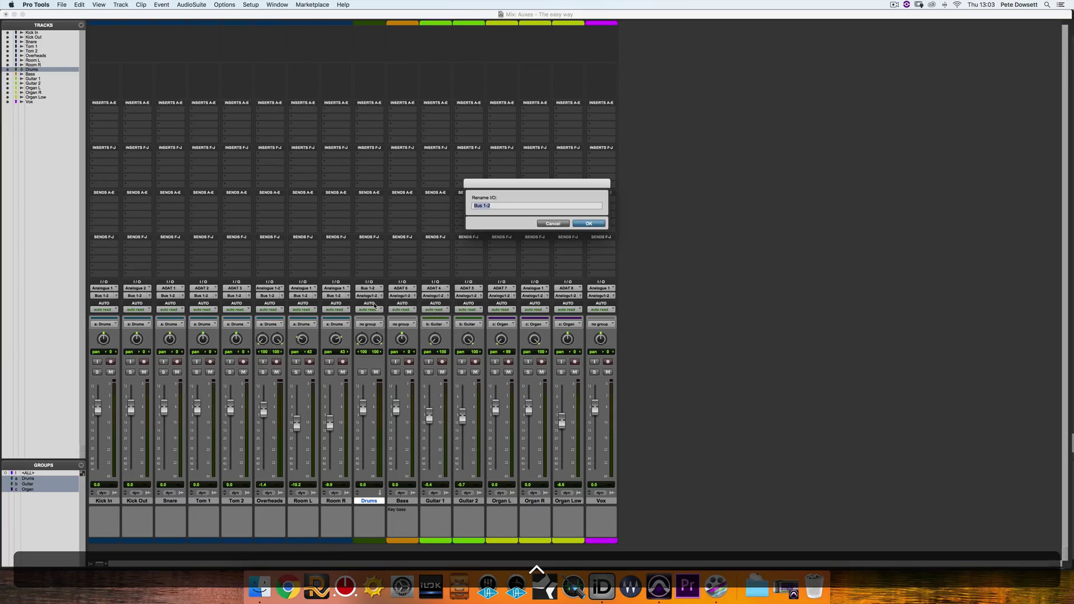
type("Drums")
key("Return")
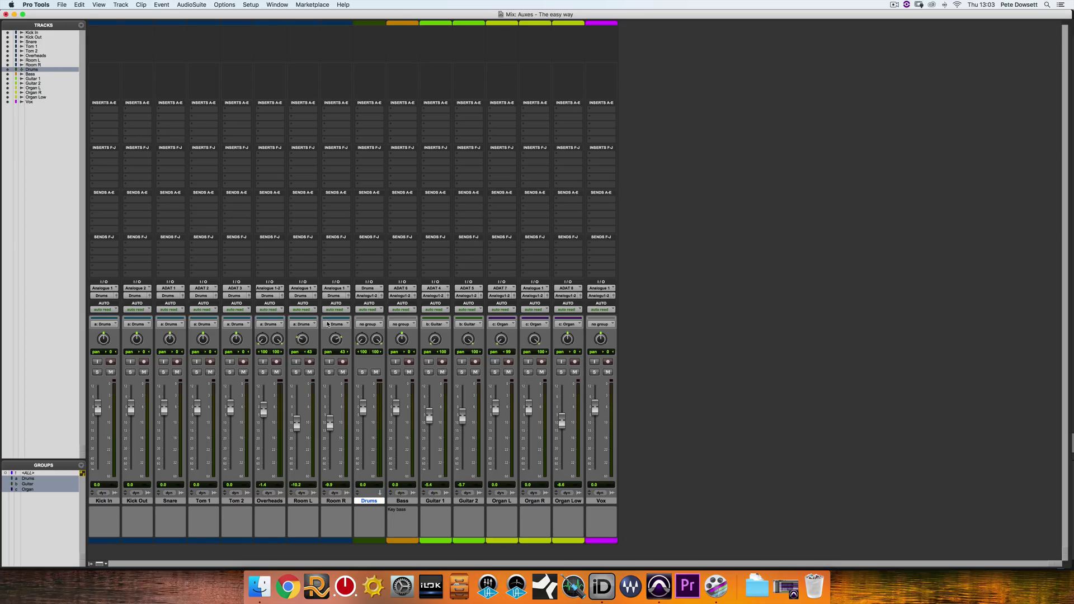
- Rename the Drums bus back to Bus 1-2 and delete the Drums aux track
right_click(339, 295)
left_click(366, 313)
type("Bus ")
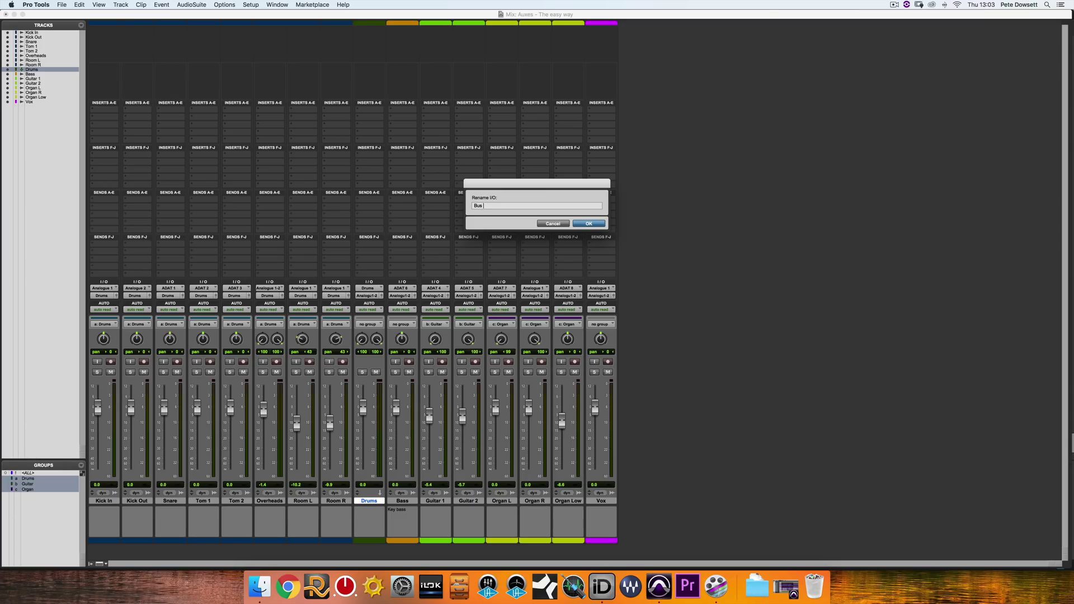
type("1-2")
key("Return")
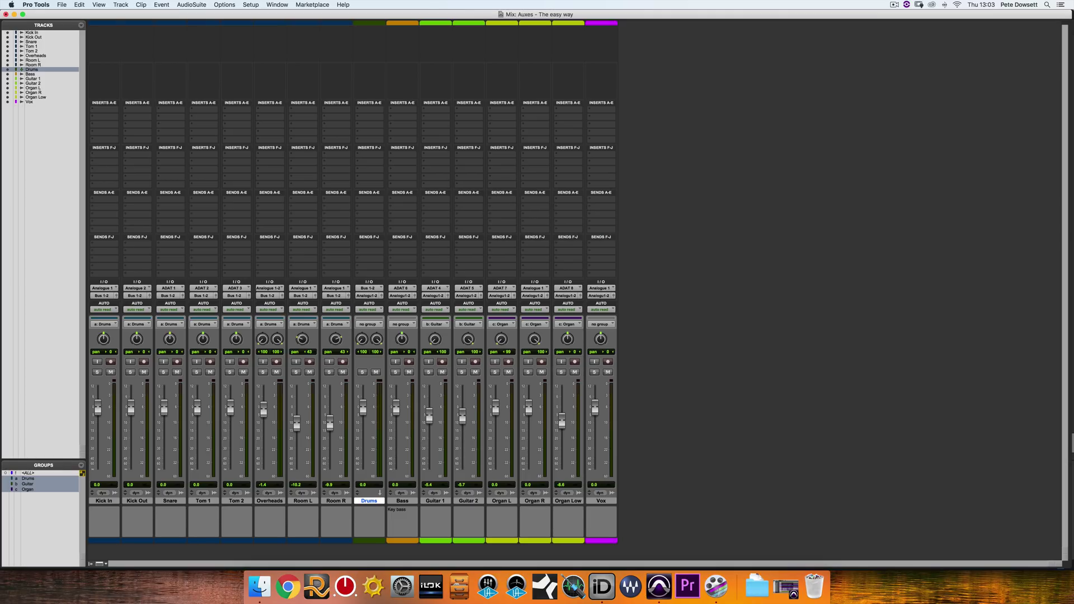
left_click(122, 5)
left_click(127, 55)
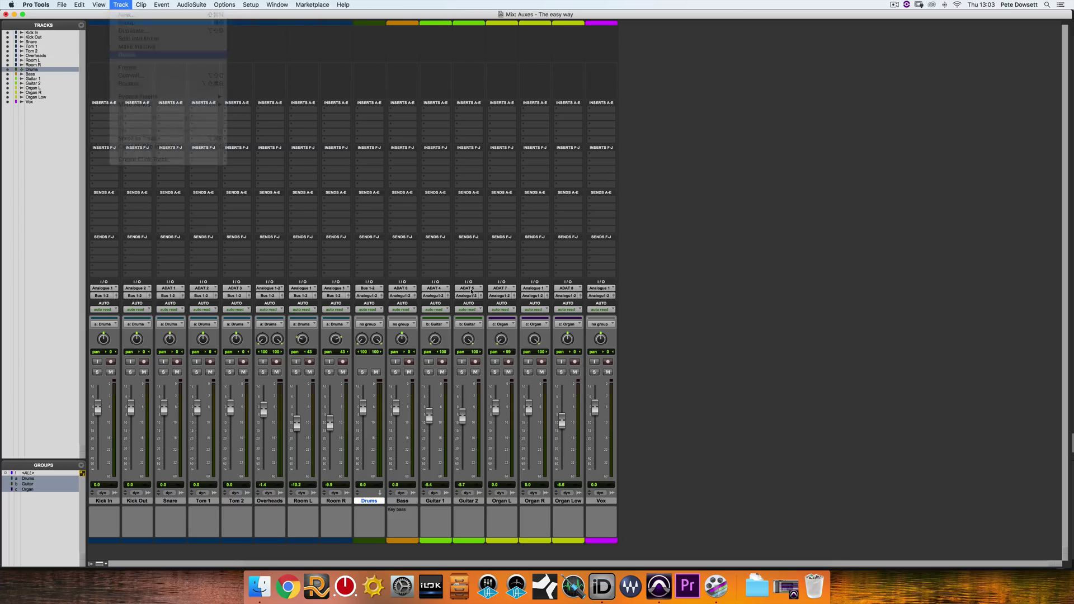
- Route the outputs of Kick In through Room R to a new stereo aux input track named Drums and move it after Room R
left_click(331, 502)
left_click(99, 502, "shift")
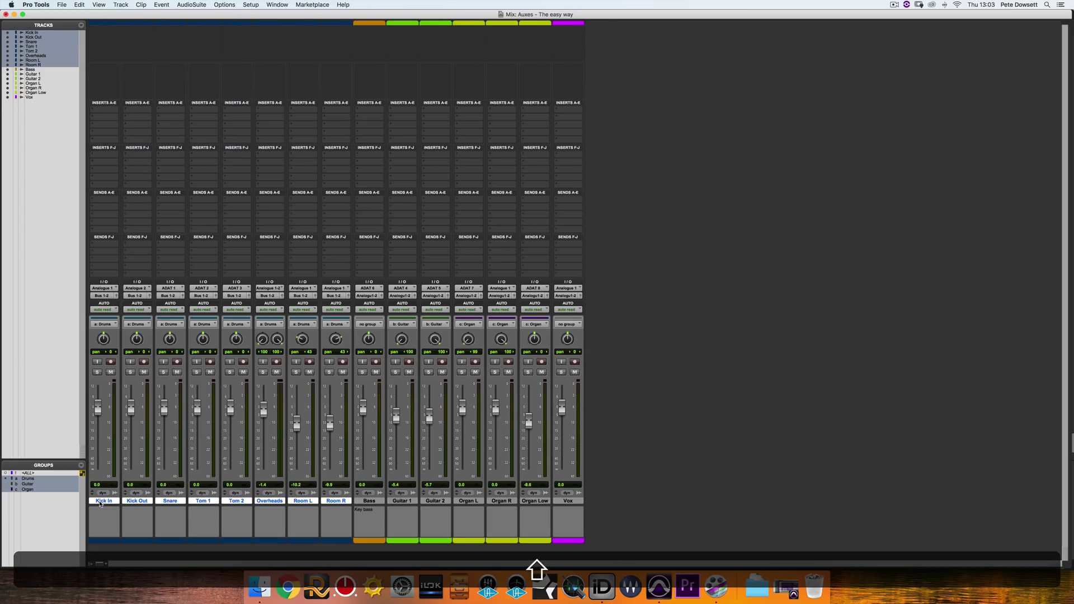
left_click(101, 296, "alt+shift")
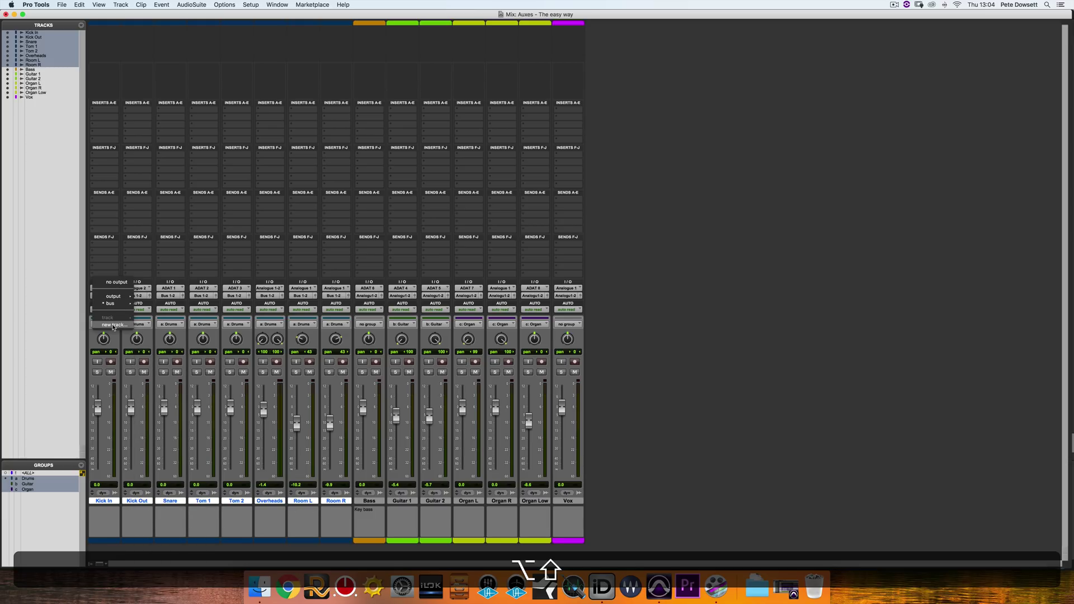
left_click(113, 326, "alt+shift")
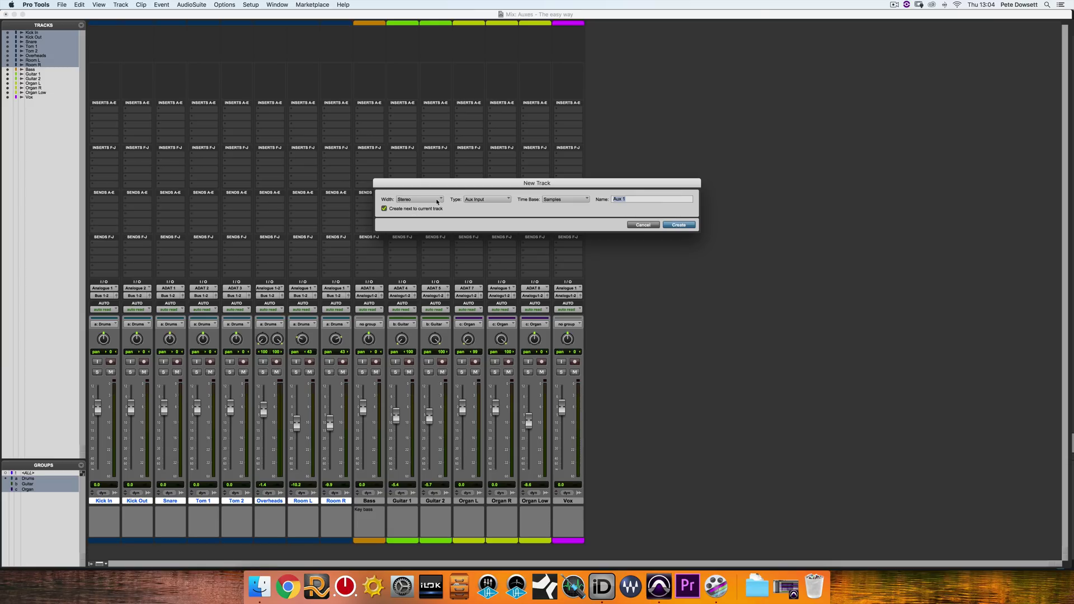
type("Drums")
key("Return")
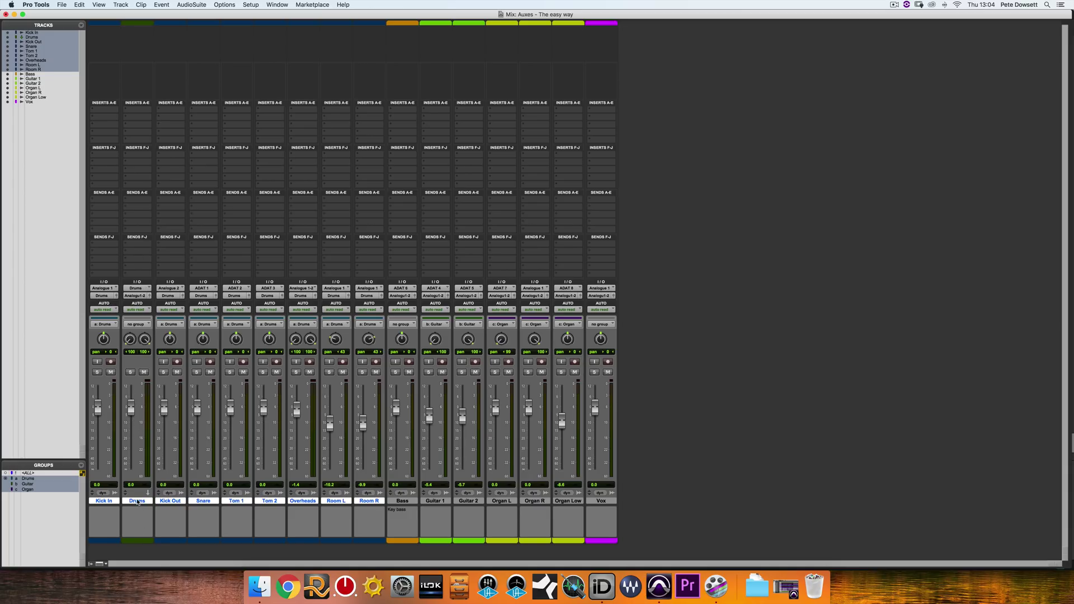
left_click_drag(137, 502, 370, 508)
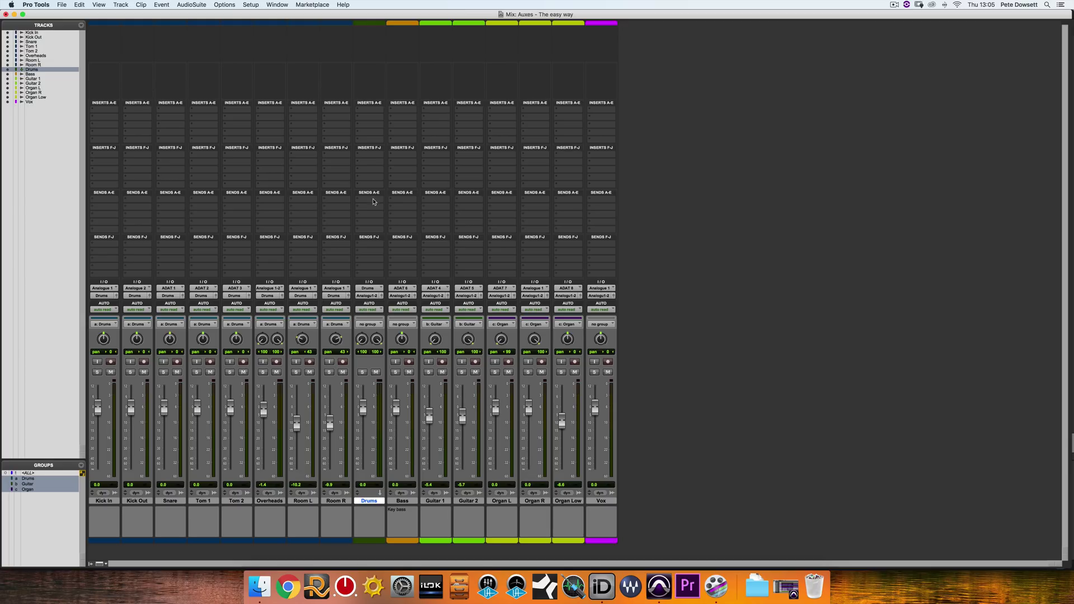
left_click(369, 295)
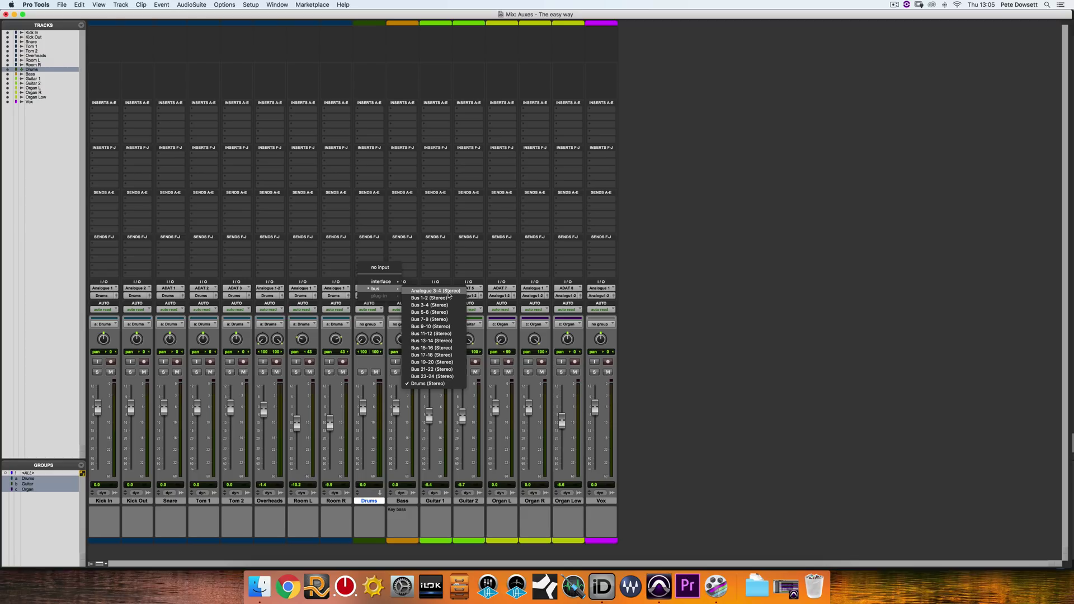
left_click(796, 298)
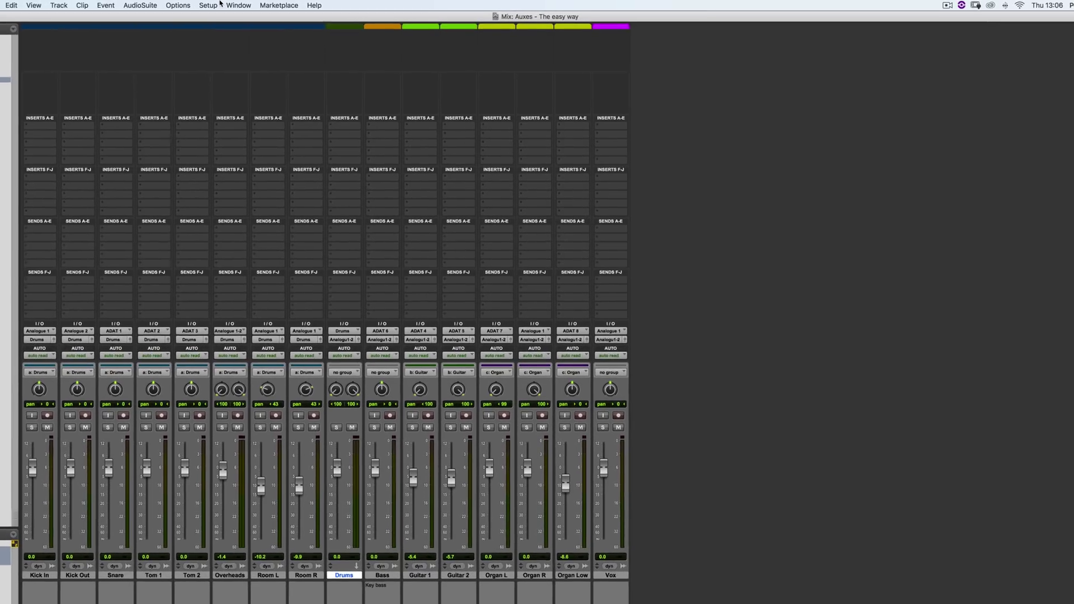
- Add 50 new stereo bus paths named Bus with auto-created sub paths in the I/O Setup
left_click(249, 5)
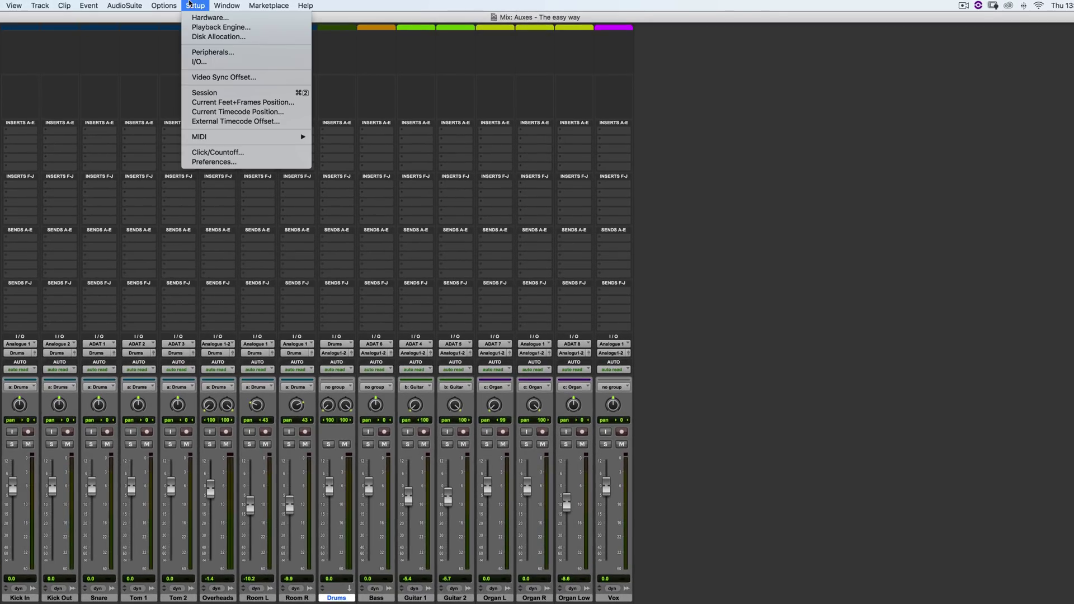
left_click(199, 62)
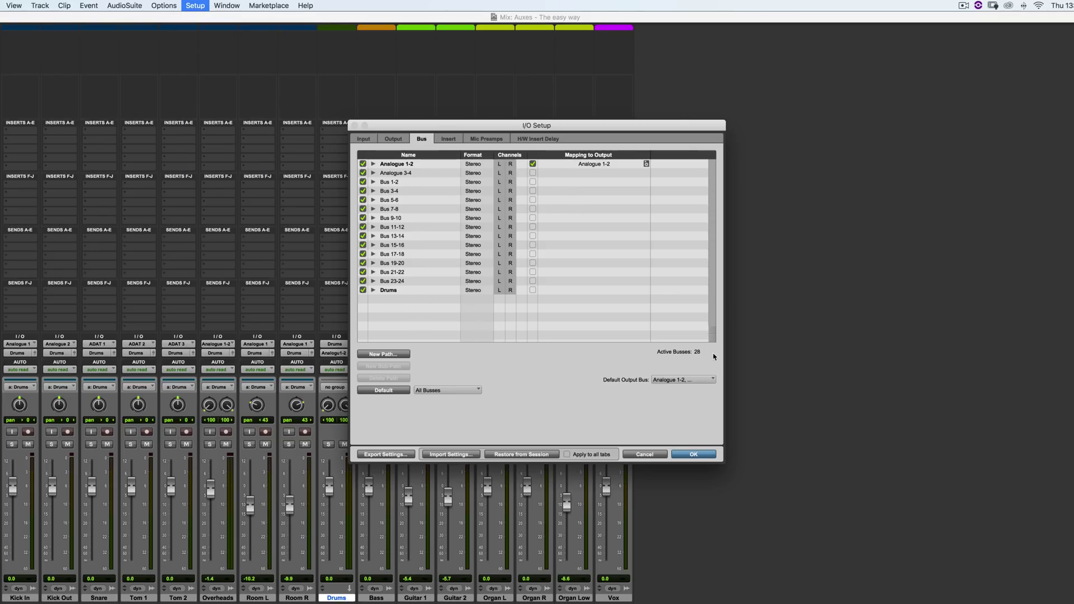
key("super+n")
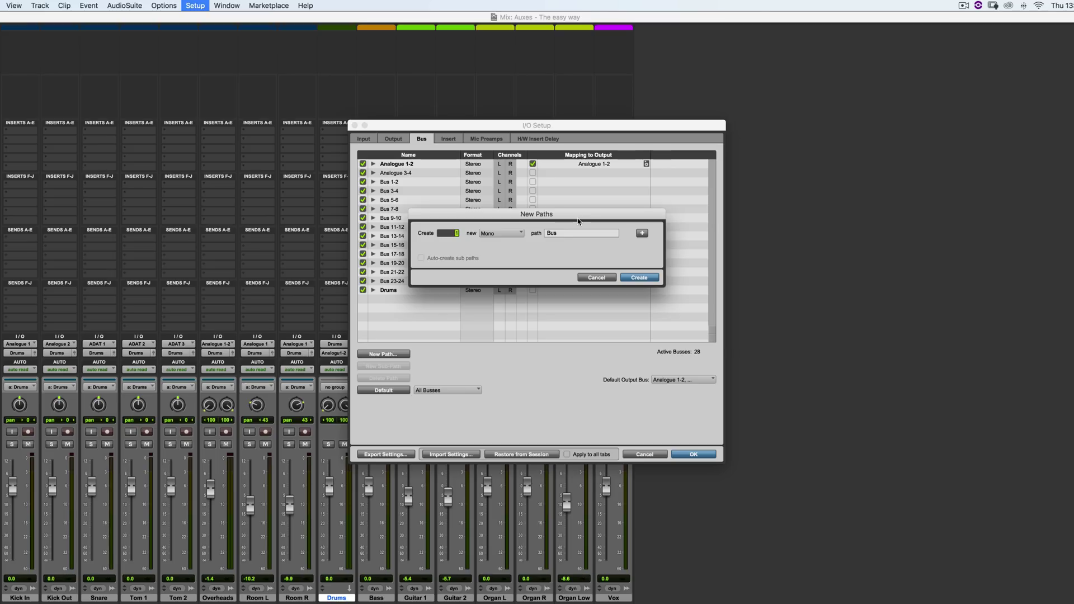
left_click(510, 233)
left_click(495, 242)
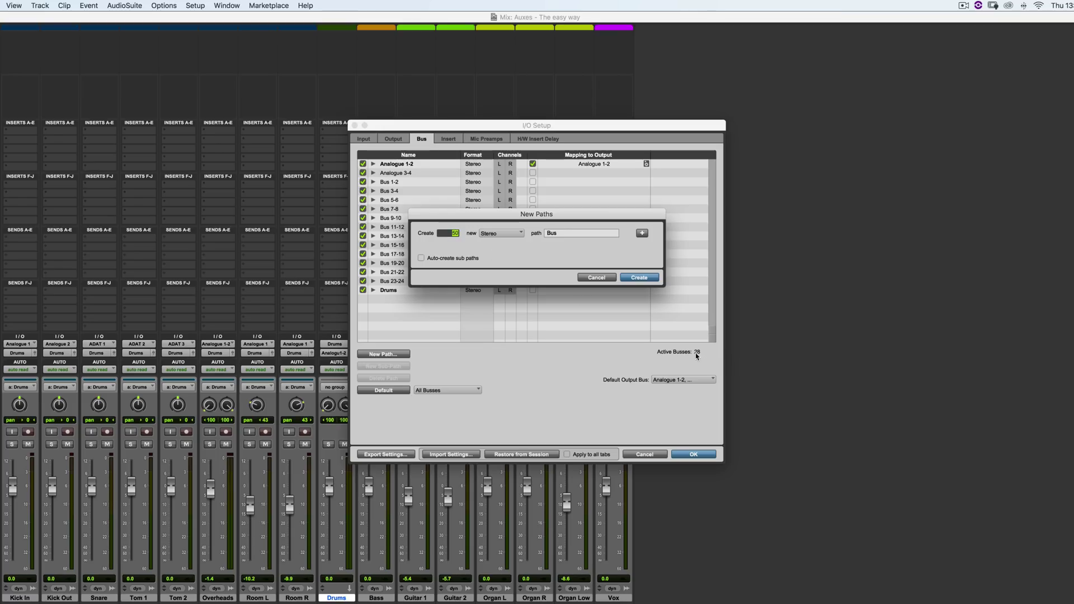
left_click(421, 258)
left_click(638, 278)
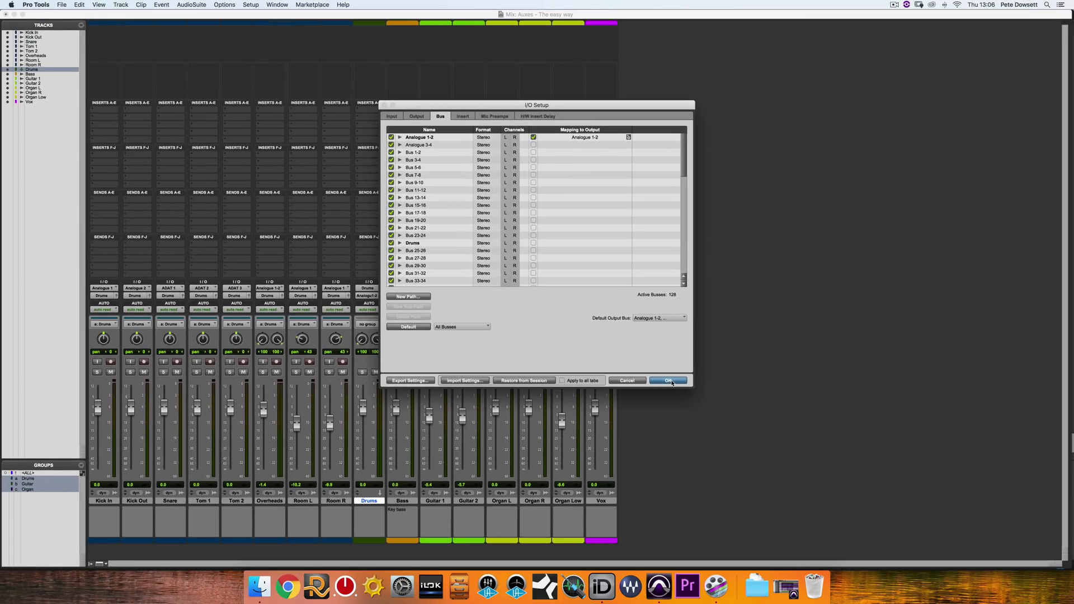
left_click(669, 380)
left_click(372, 290)
mouse_move(375, 289)
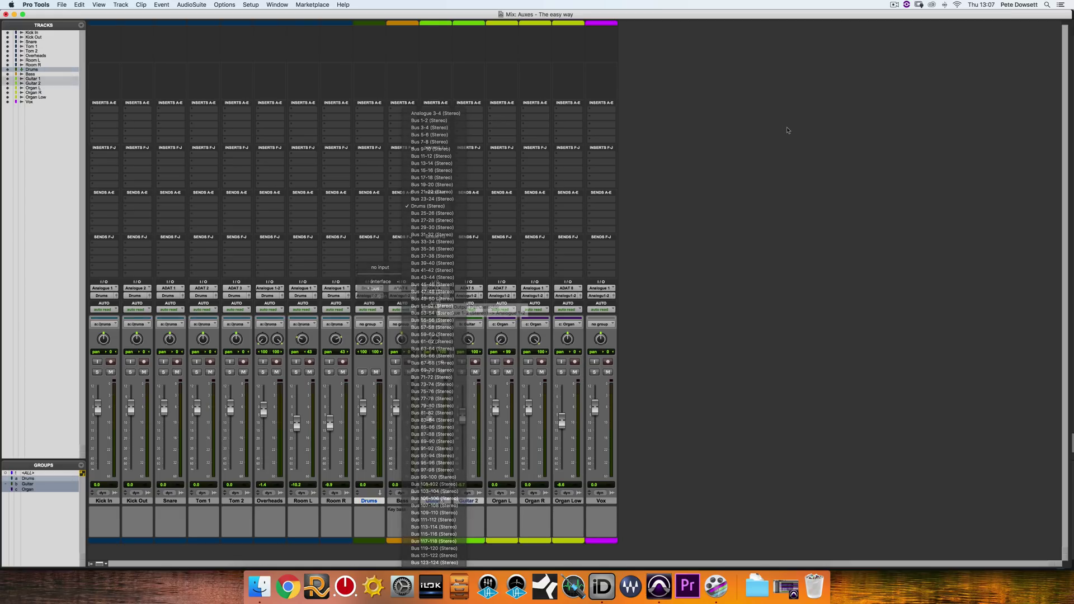
- Route the outputs of Guitar 1 and Guitar 2 to a new stereo aux input track named Guitars and move it after Guitar 2
left_click(438, 296, "alt+shift")
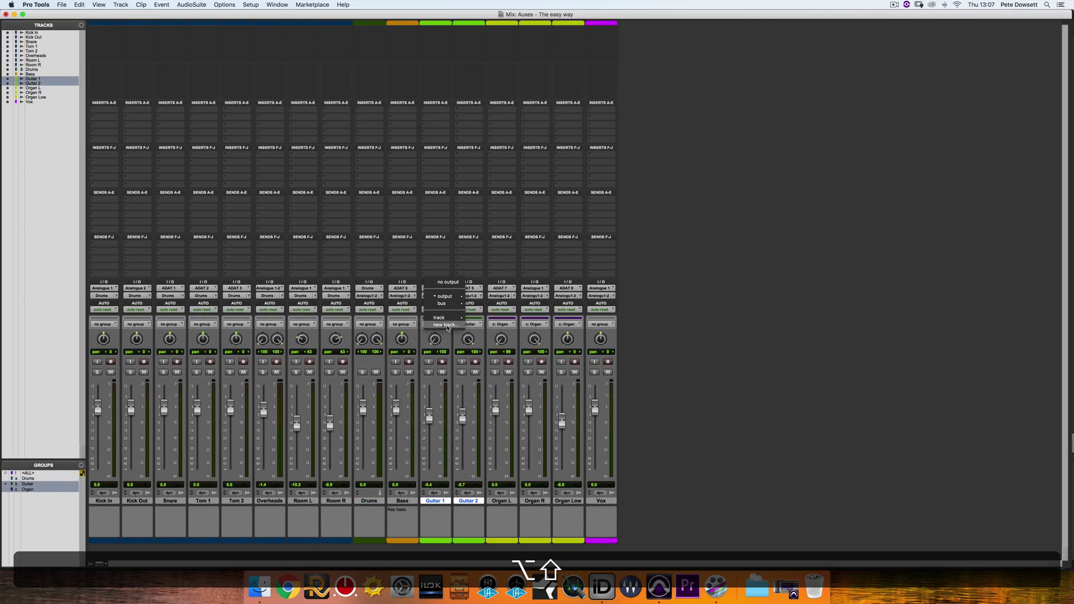
left_click(446, 325, "alt+shift")
type("G")
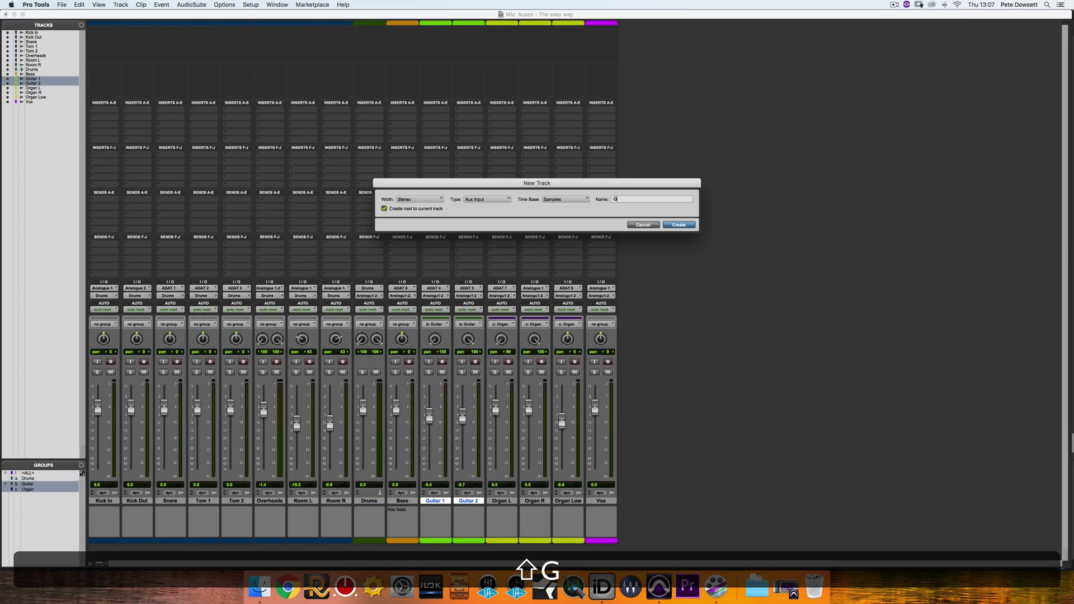
type("uitars")
key("Return")
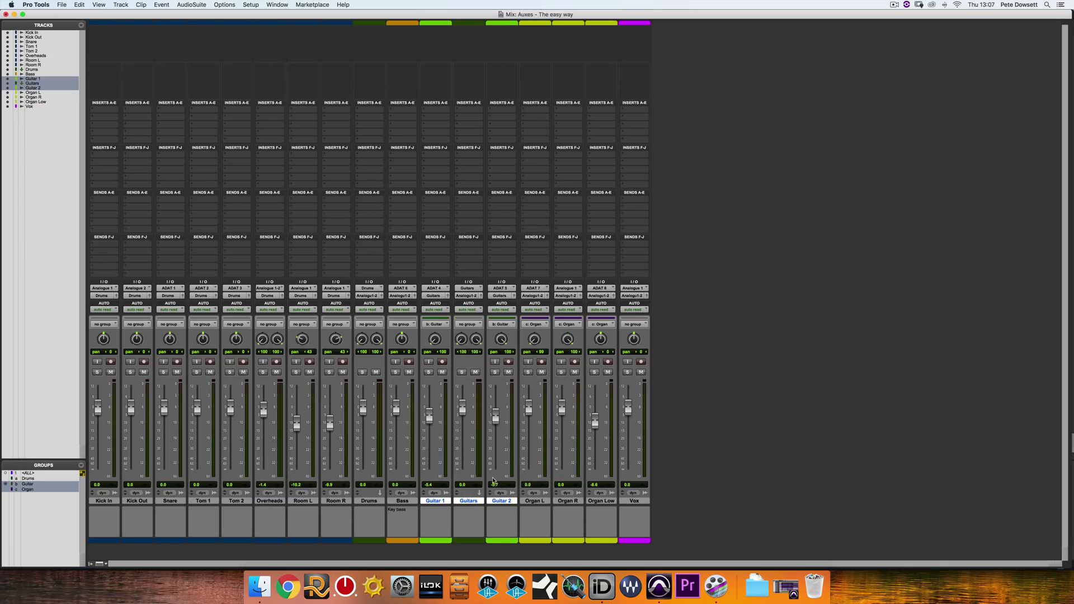
left_click_drag(474, 500, 536, 503)
- Route the outputs of Organ L, Organ R and Organ Low to a new stereo aux input track named Organ and move it after Organ Low
left_click(536, 502)
left_click(601, 502, "shift")
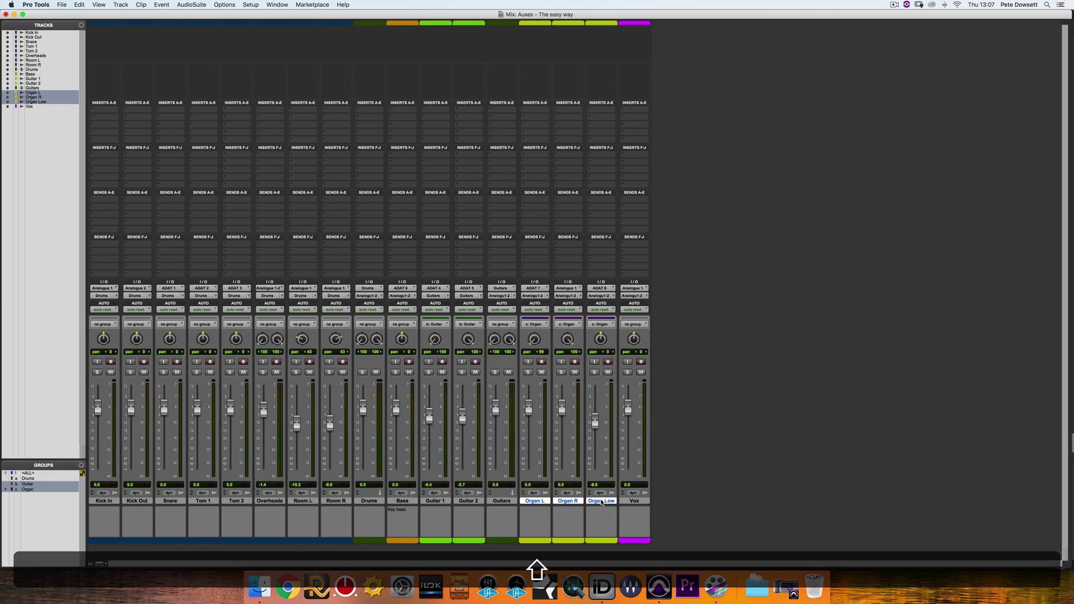
left_click(536, 324, "alt+shift")
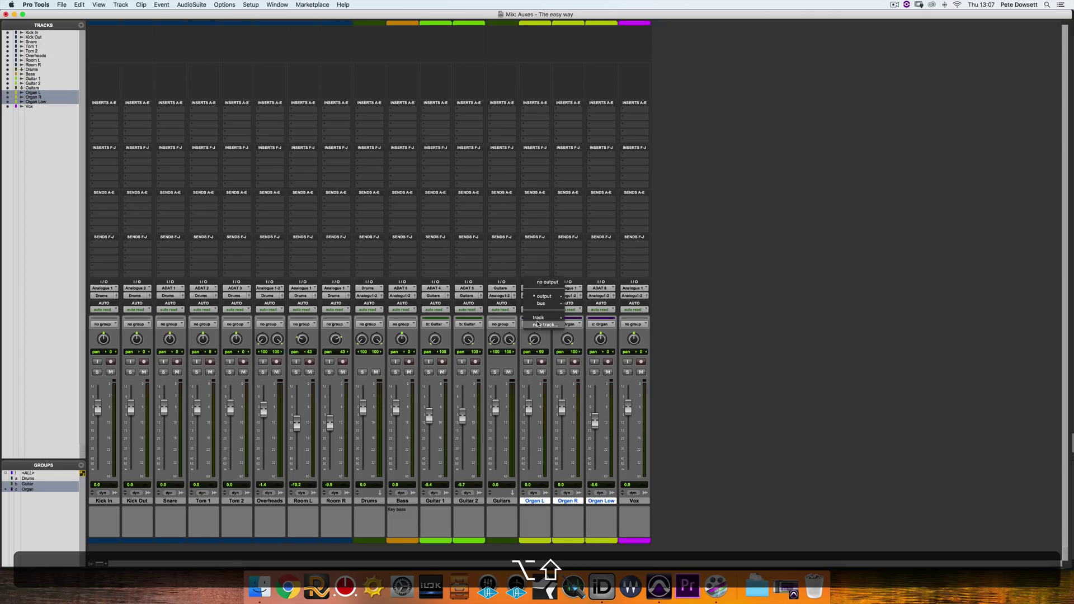
type("Organ")
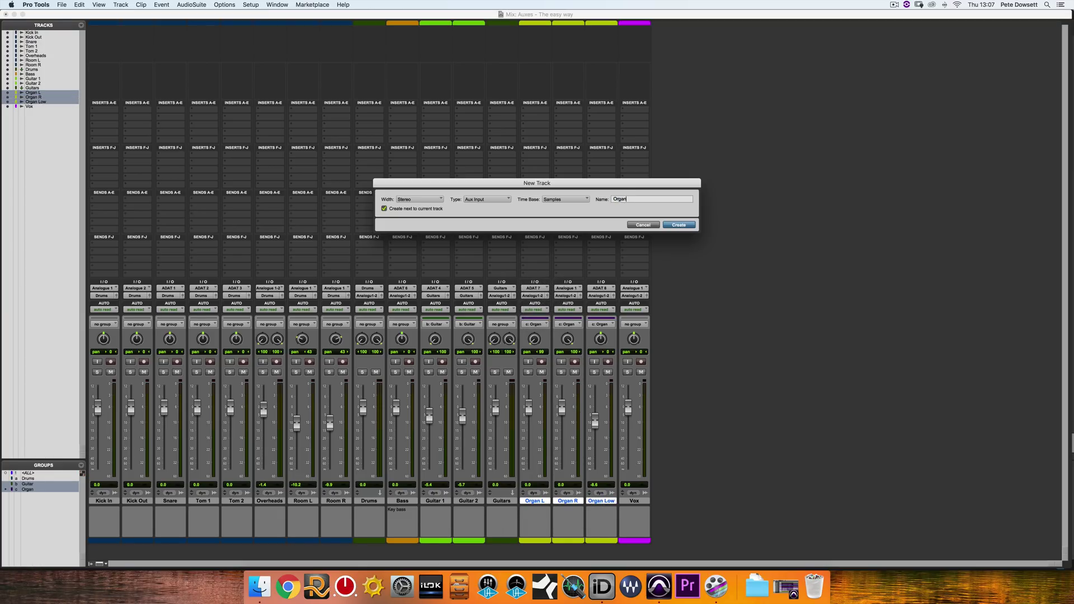
key("Return")
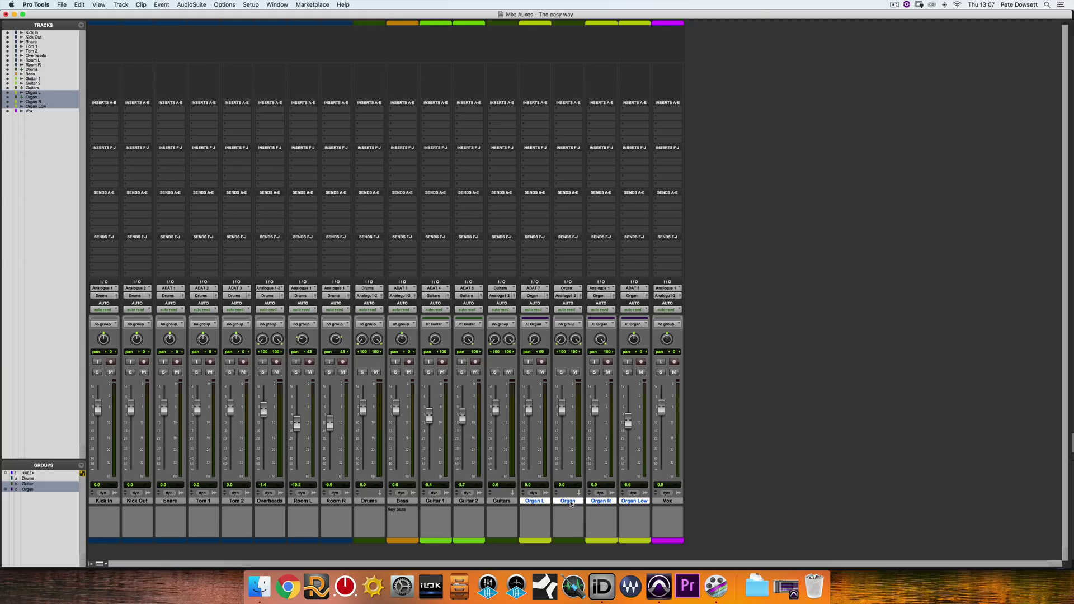
left_click(572, 504)
left_click_drag(571, 503, 644, 505)
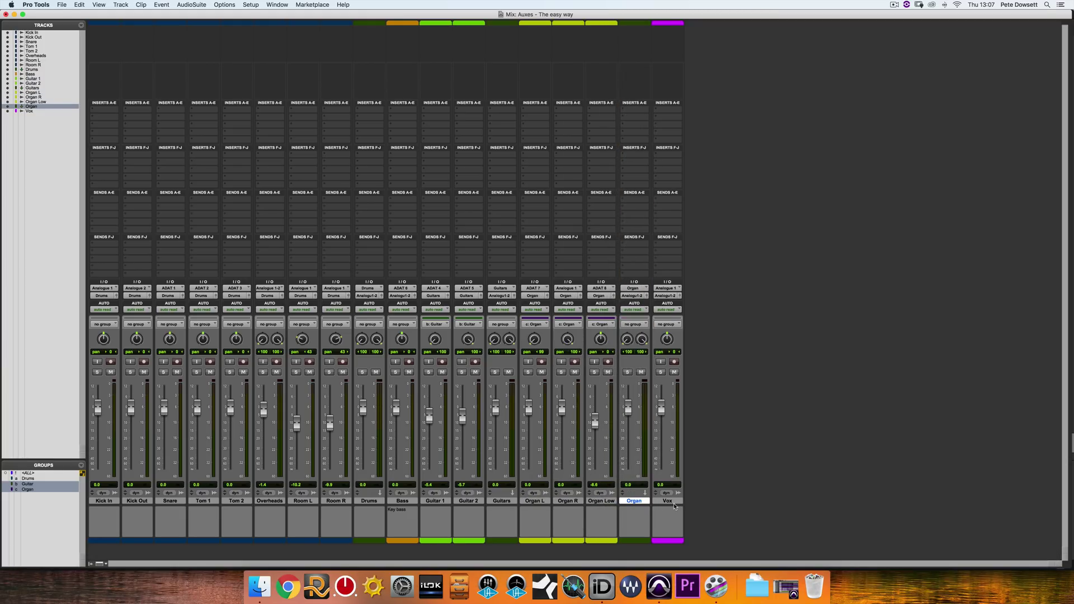
- Route the outputs of the Drums, Guitars and Organ aux tracks to a new stereo aux input named Mix and move it after Vox
left_click(504, 501, "super")
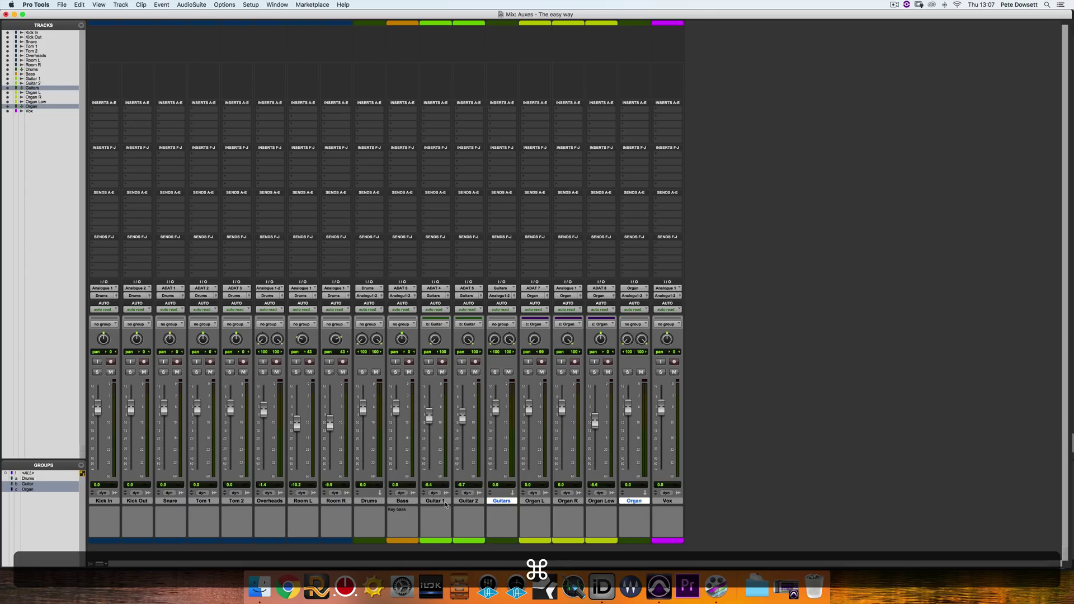
left_click(370, 503, "super")
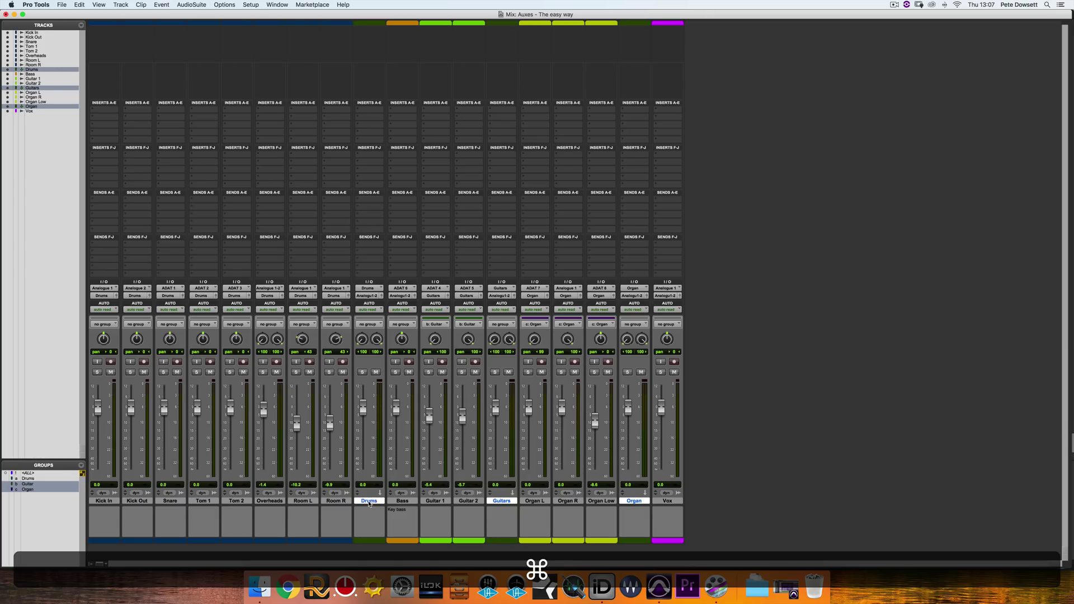
left_click(369, 296, "alt+shift")
left_click(372, 325)
type("Mix")
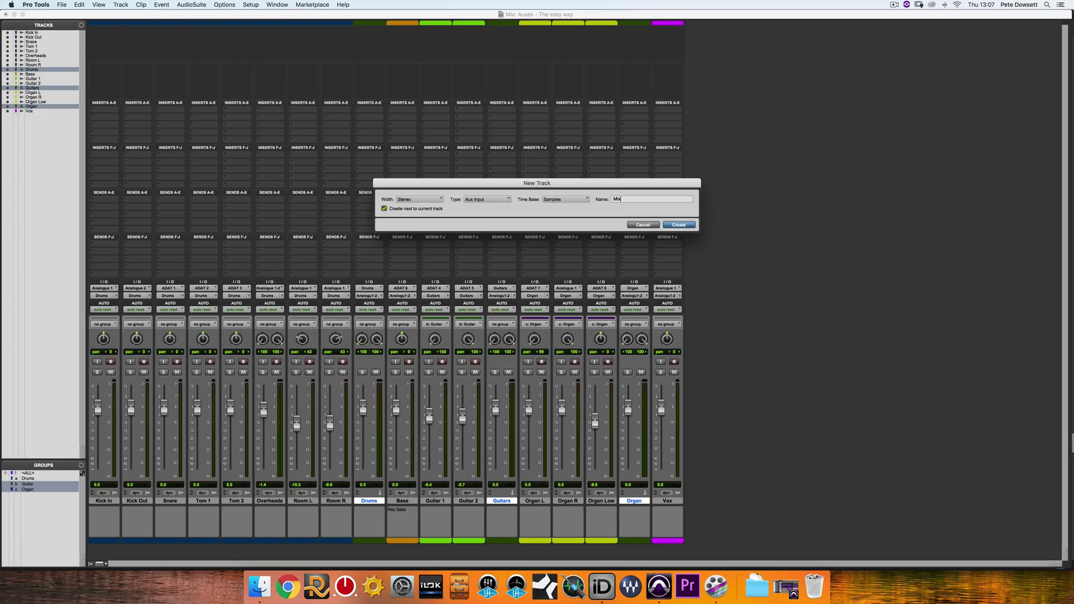
key("Return")
left_click(404, 502)
left_click_drag(405, 502, 774, 478)
- Solo-safe the Drums, Guitars, Organ and Mix aux tracks together, and deselect all tracks
left_click(633, 501, "super")
left_click(502, 500, "super")
left_click(369, 501, "super")
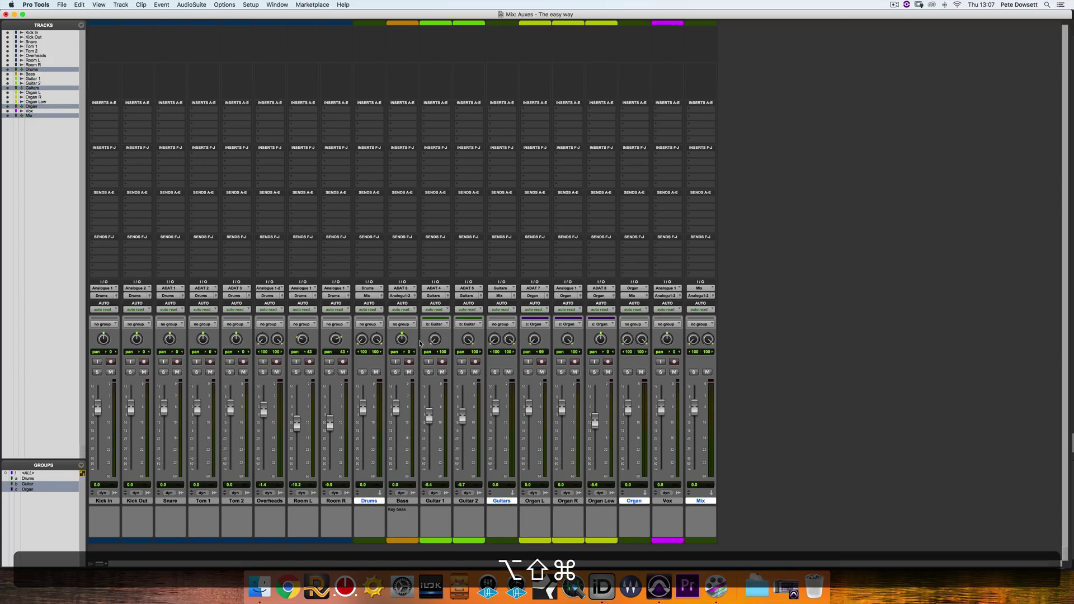
left_click(363, 372, "alt+shift+super")
left_click(364, 501, "alt")
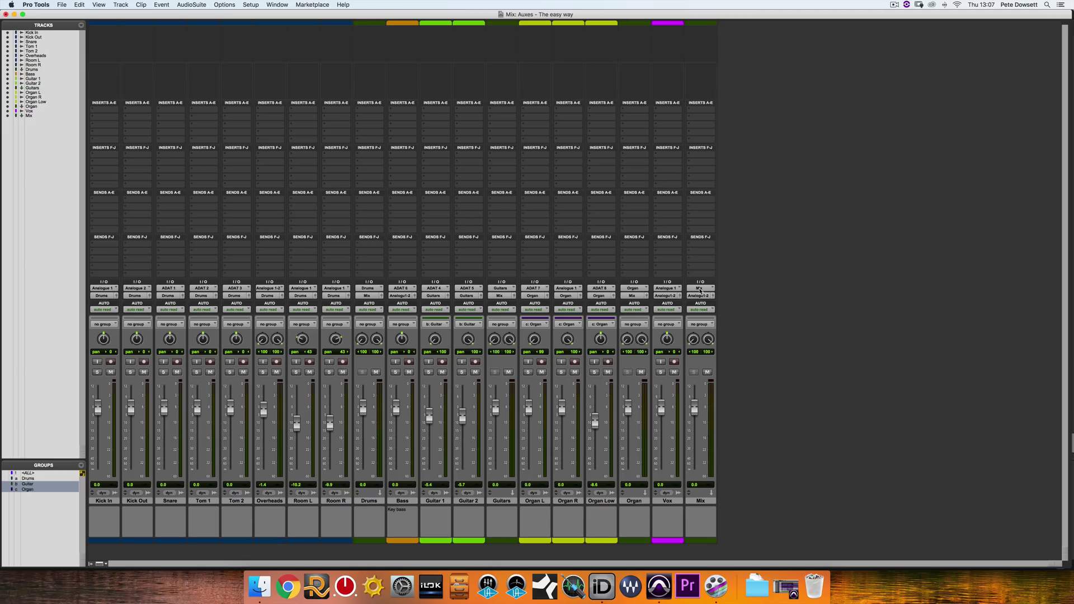
- Examine the buses in the 129-256 range offered as inputs for the Mix track
left_click(700, 289)
mouse_move(765, 298)
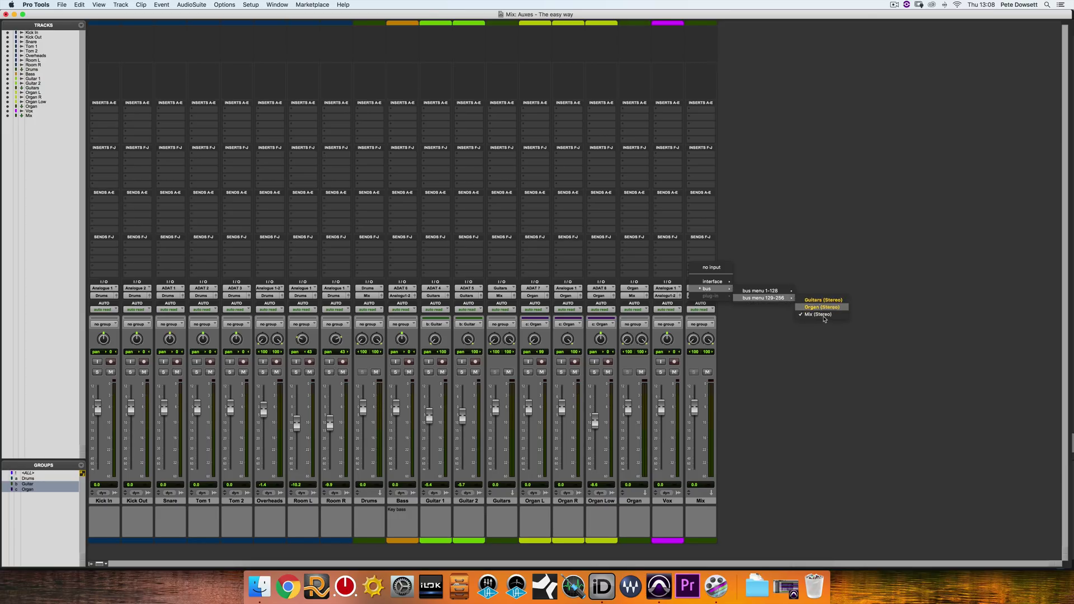
left_click(840, 249)
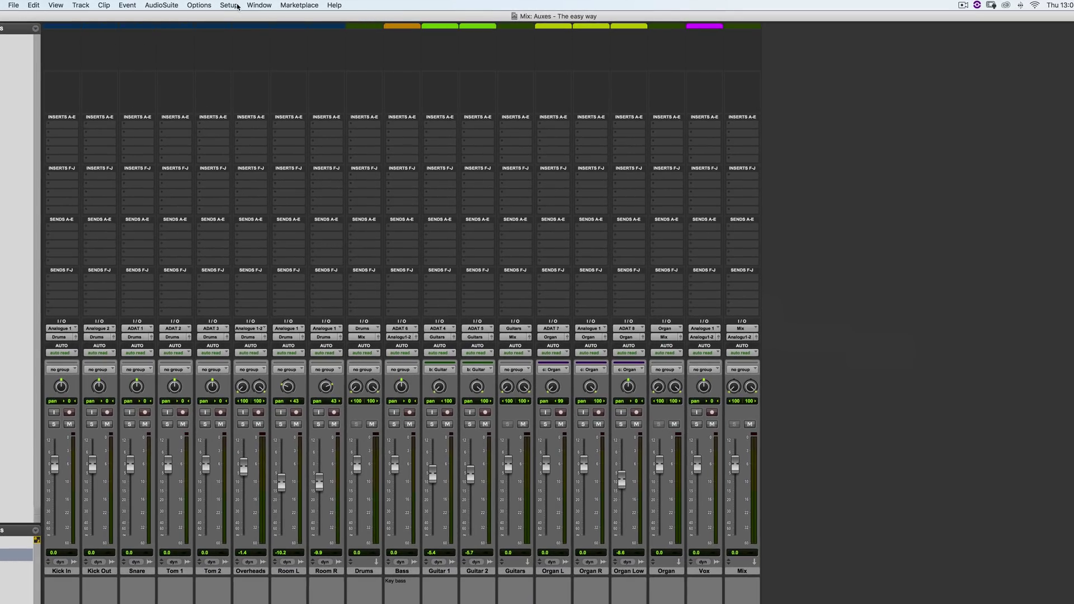
- Add one new stereo bus path in the I/O Setup
left_click(244, 7)
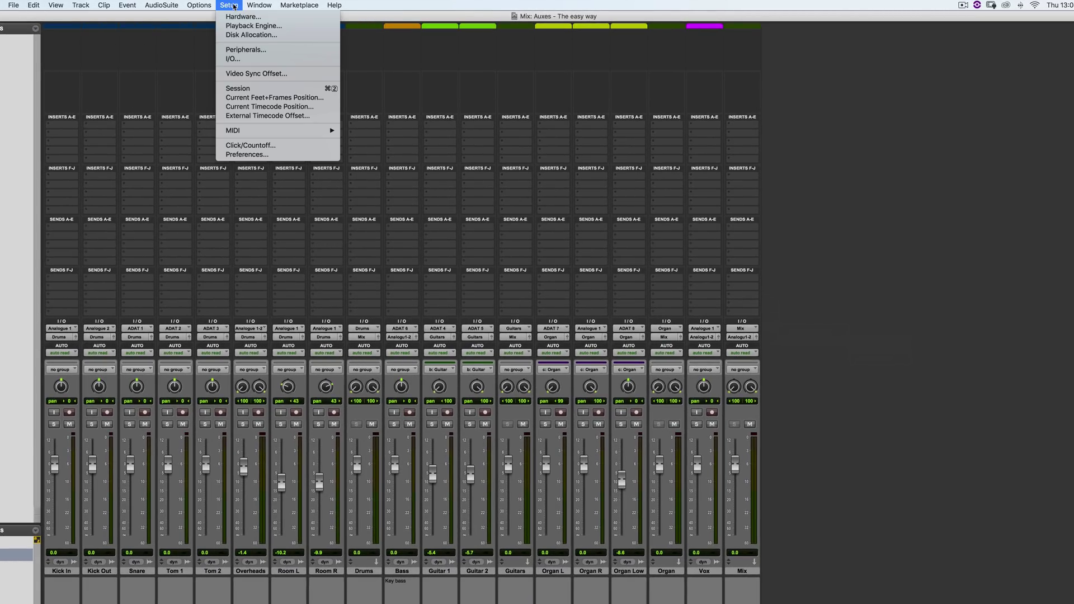
left_click(244, 60)
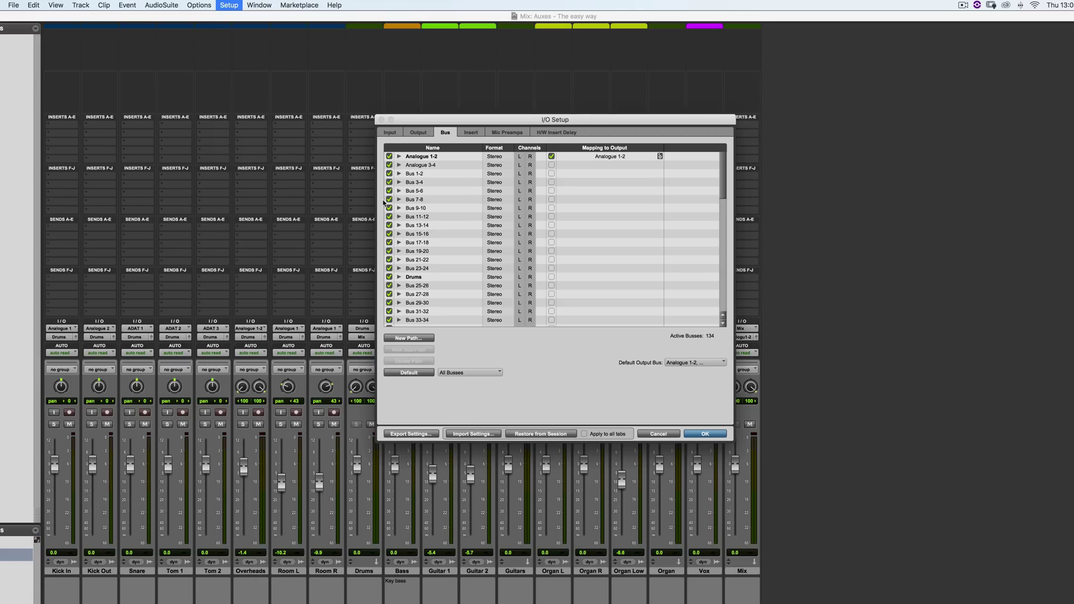
left_click(421, 340)
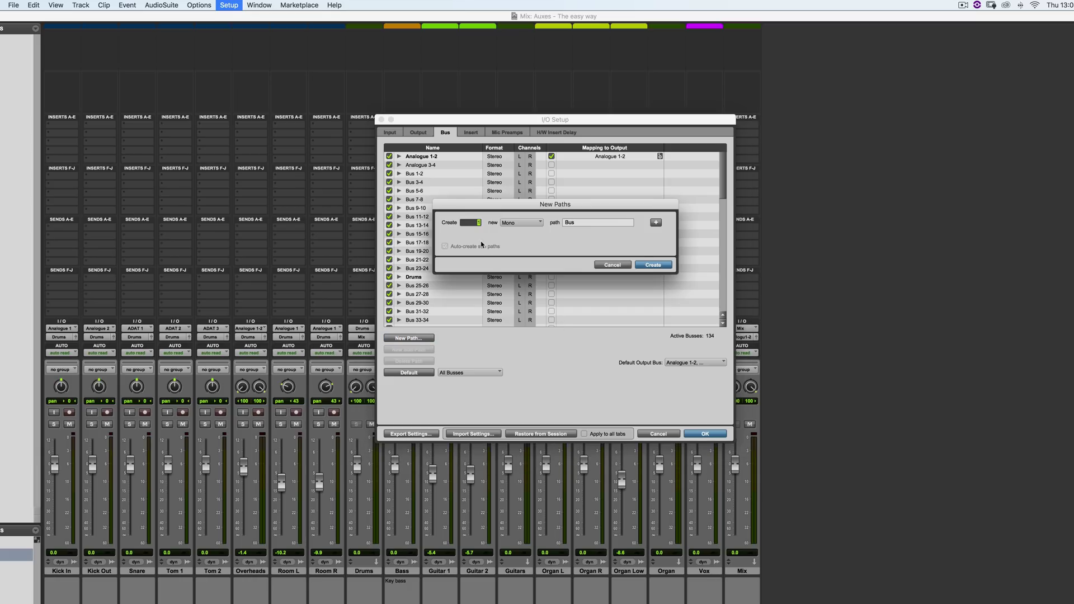
left_click(525, 224)
left_click(521, 237)
left_click(662, 266)
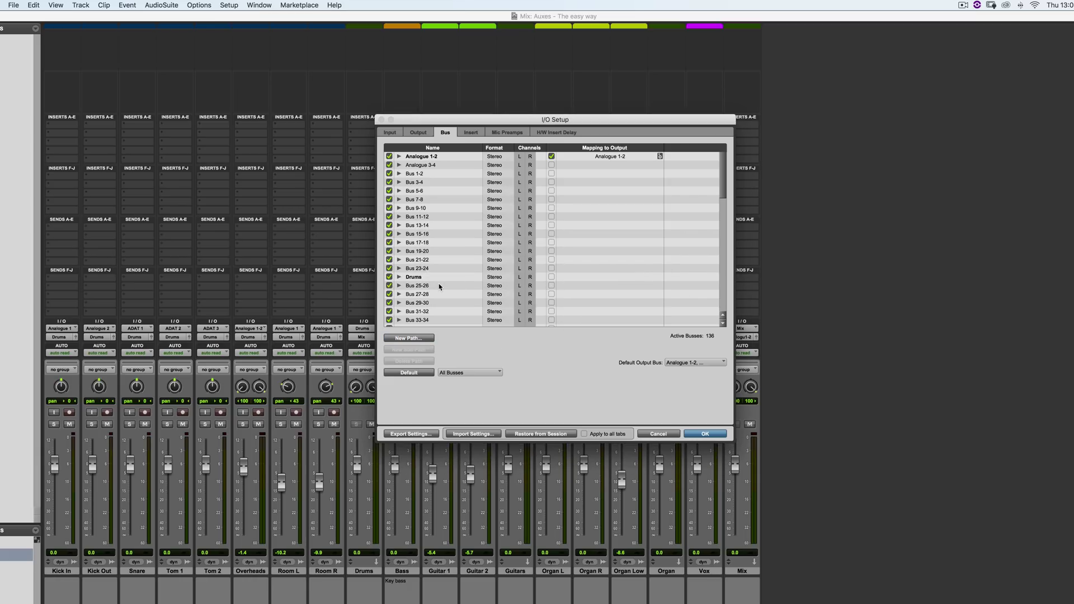
- Move the Drums bus down the I/O Setup list to between Bus 125-126 and Guitars, and apply the setup
mouse_move(415, 279)
left_mouse_down()
mouse_move(415, 351)
mouse_move(422, 287)
left_mouse_up()
left_click(415, 323)
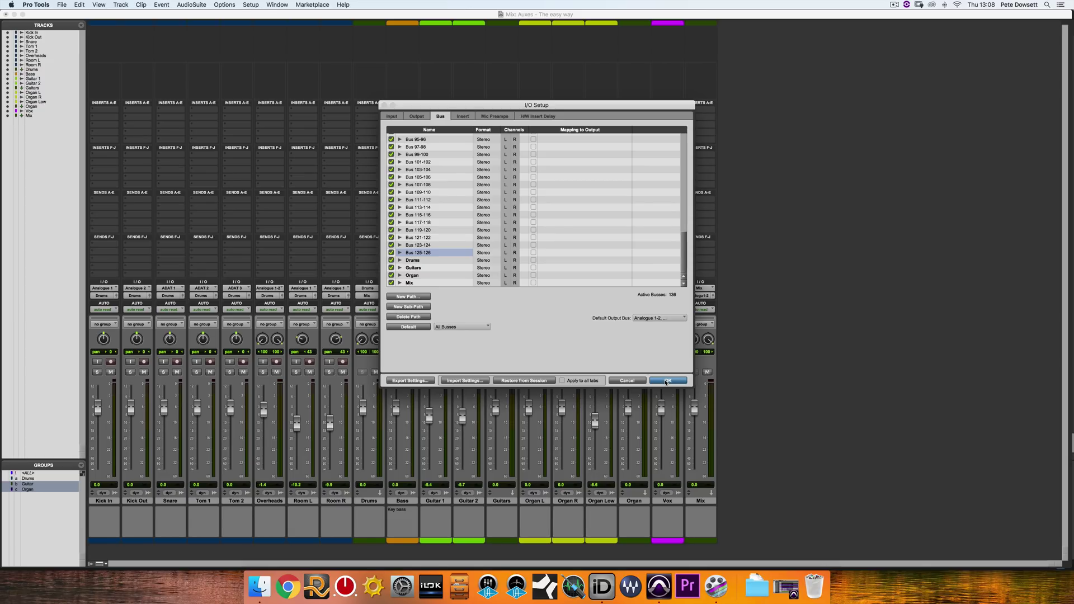
left_click(704, 434)
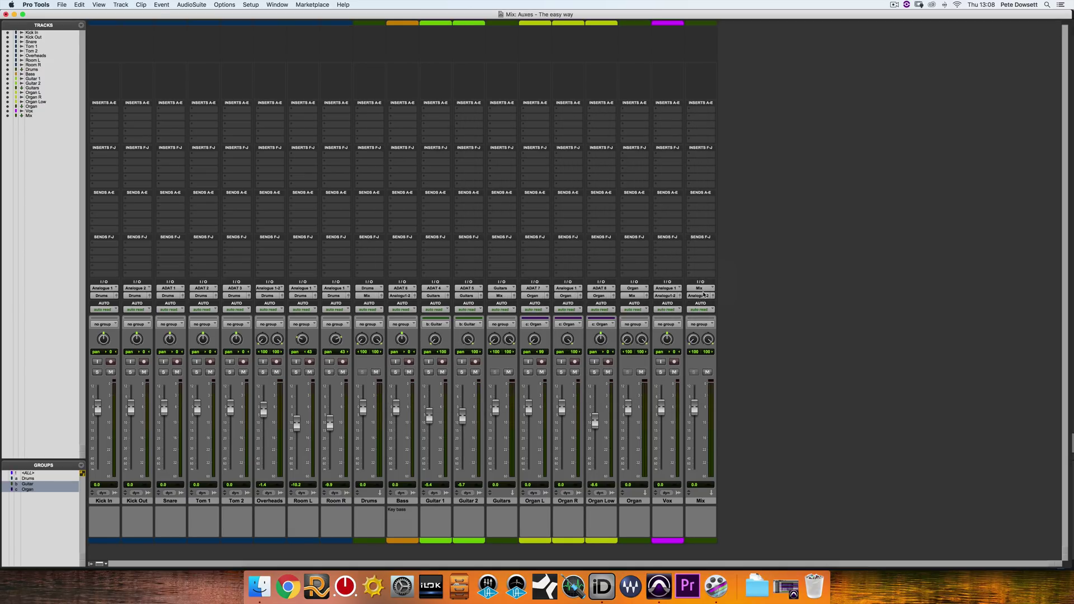
- Check how the named buses are listed in the 129-256 range of the Mix track's output choices
left_click(702, 295)
mouse_move(715, 303)
mouse_move(775, 312)
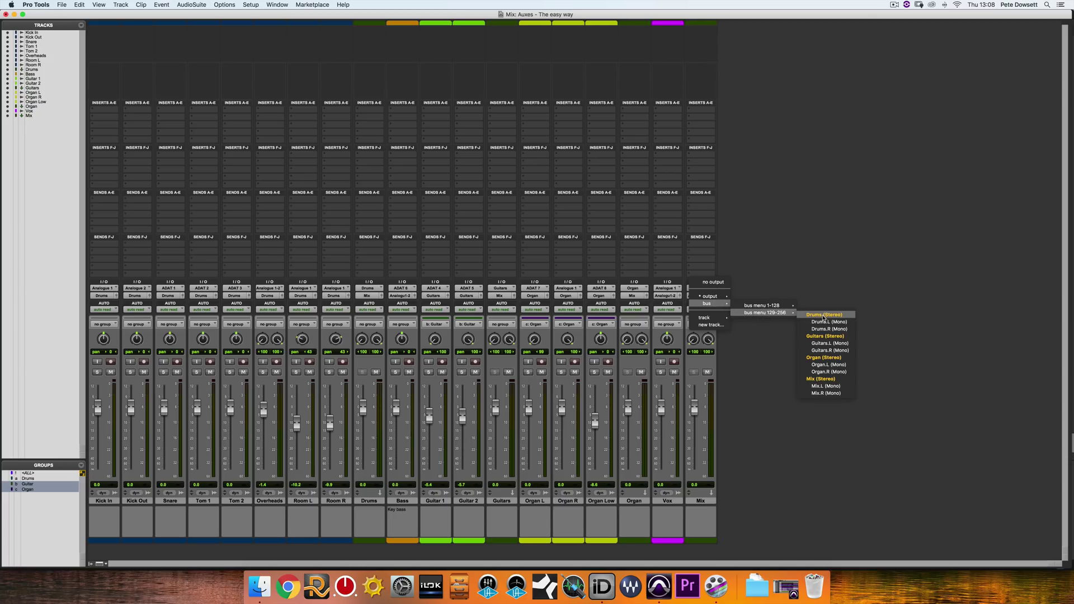
left_click(964, 287)
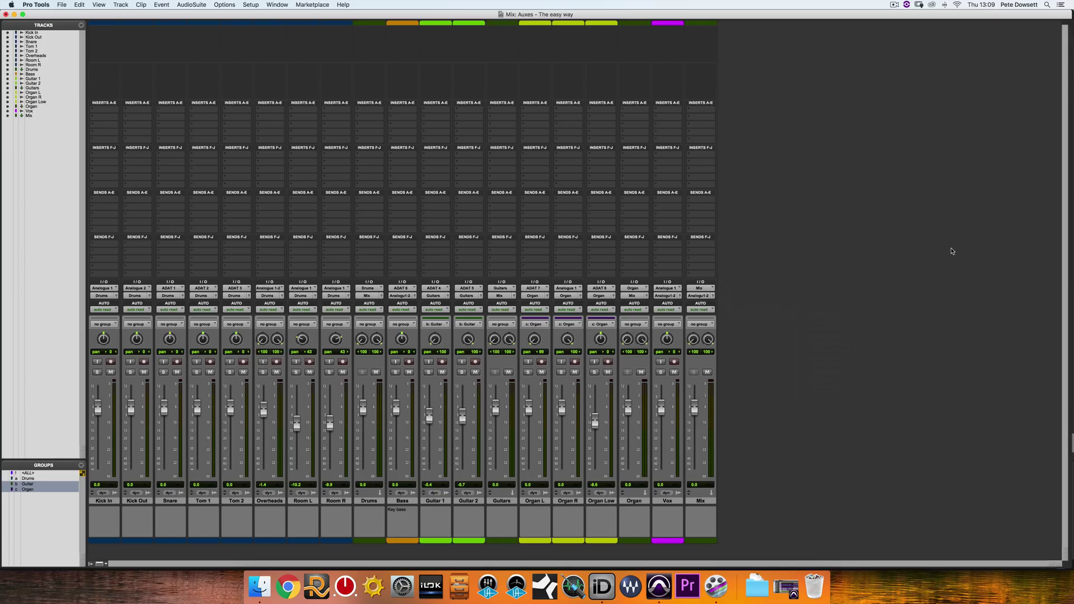
- Add send F on the Drums aux track to a new stereo aux input track named Drum Plate and close the send window
left_click(363, 248)
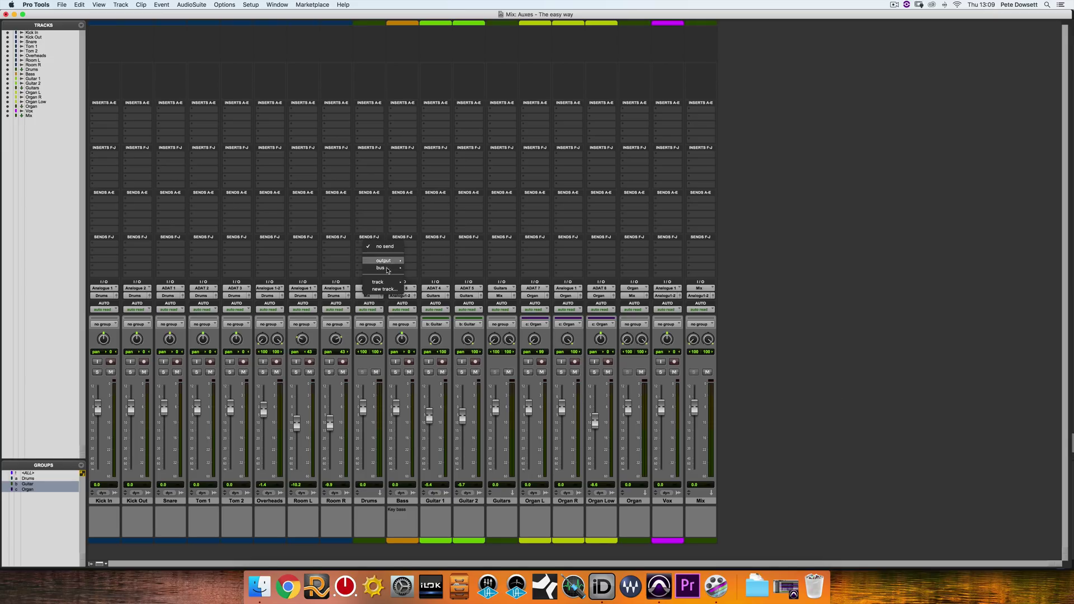
left_click(392, 289)
type("Drum Plate")
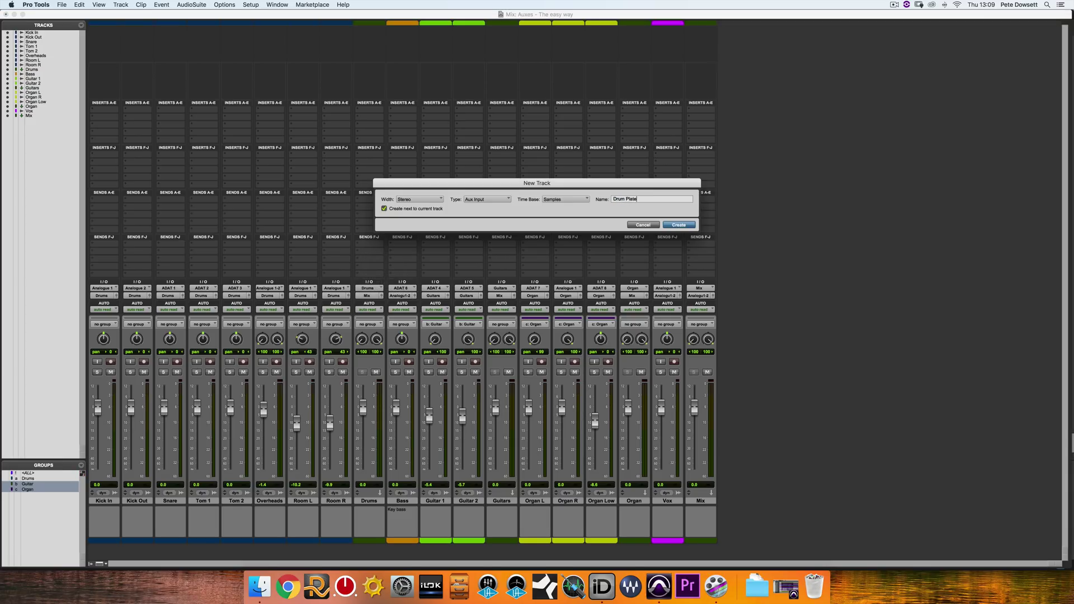
key("Return")
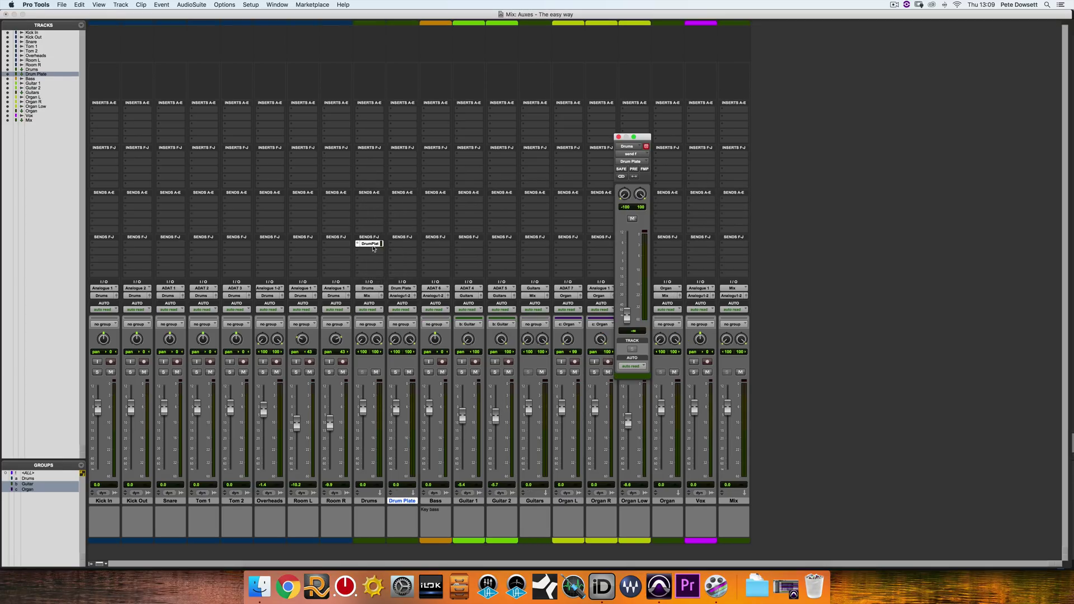
left_click(618, 136)
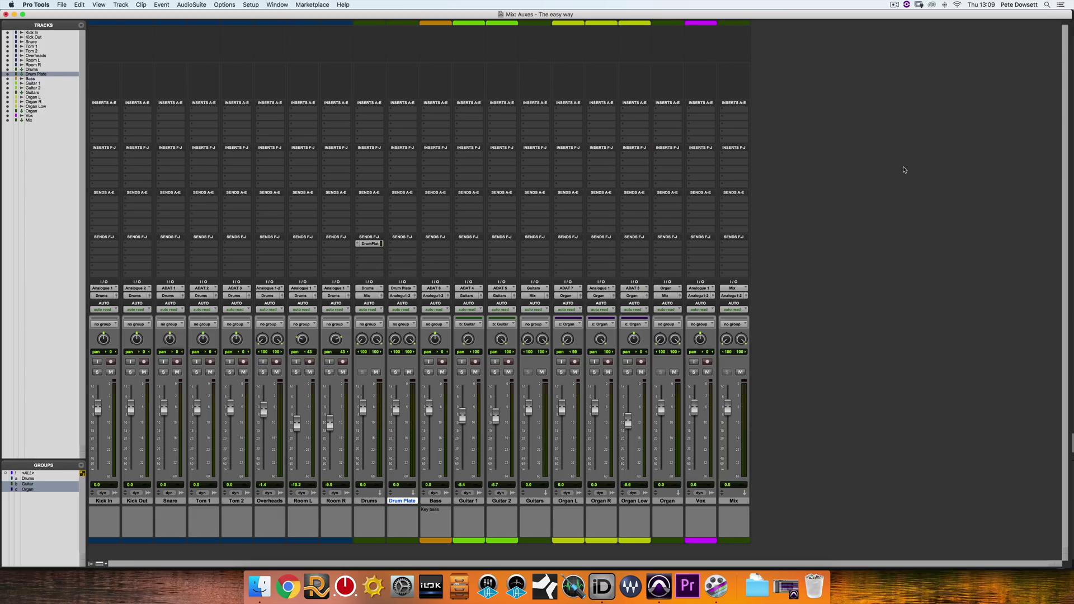